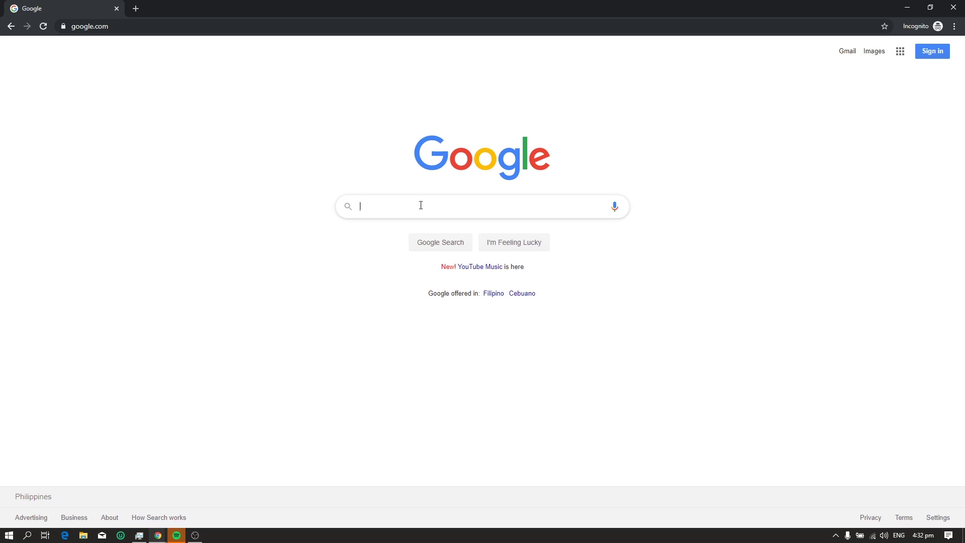
# Search Google for 'mobirise' and open the official mobirise.com site
pyautogui.write('mobirise')
pyautogui.press('Return')
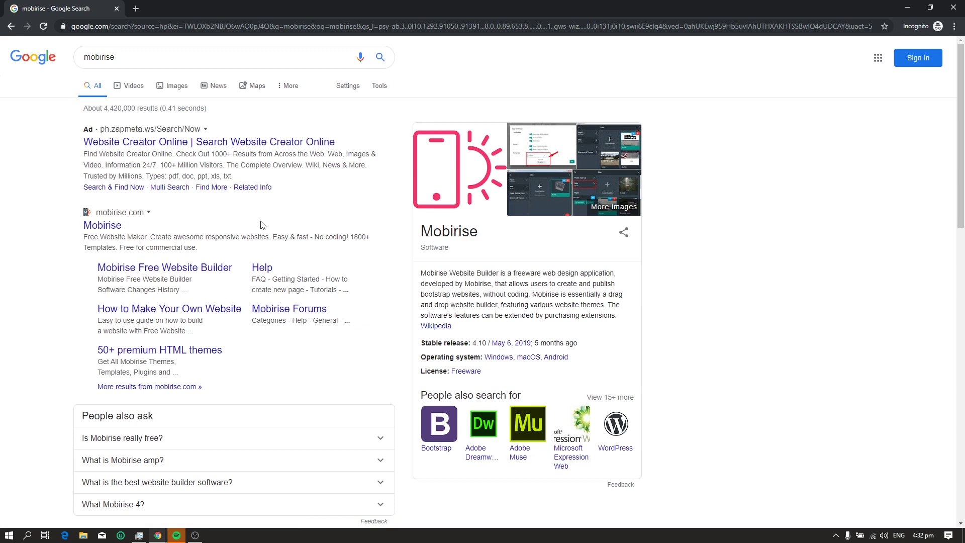
pyautogui.click(97, 225)
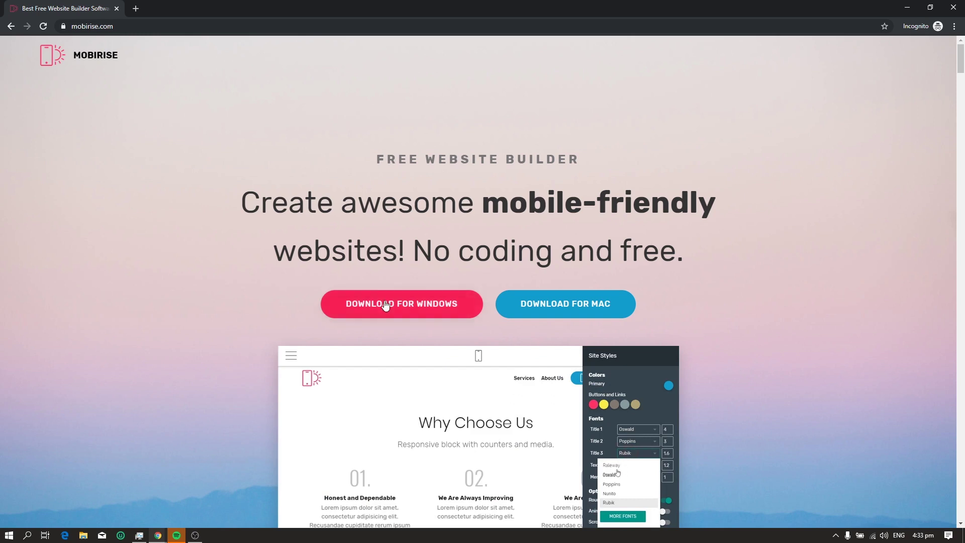
# Start the Windows download and submit the saved account e-mail
pyautogui.click(385, 303)
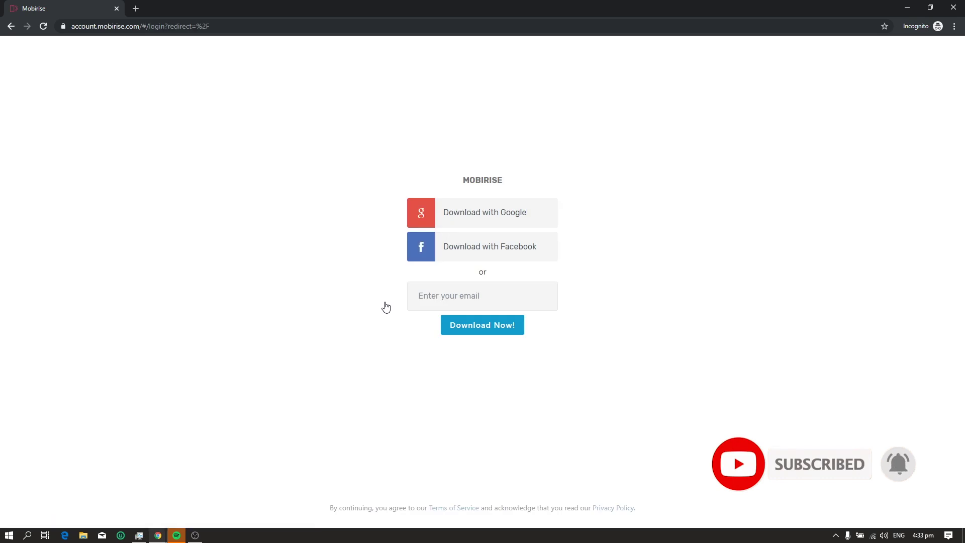
pyautogui.click(432, 295)
pyautogui.write('ej.')
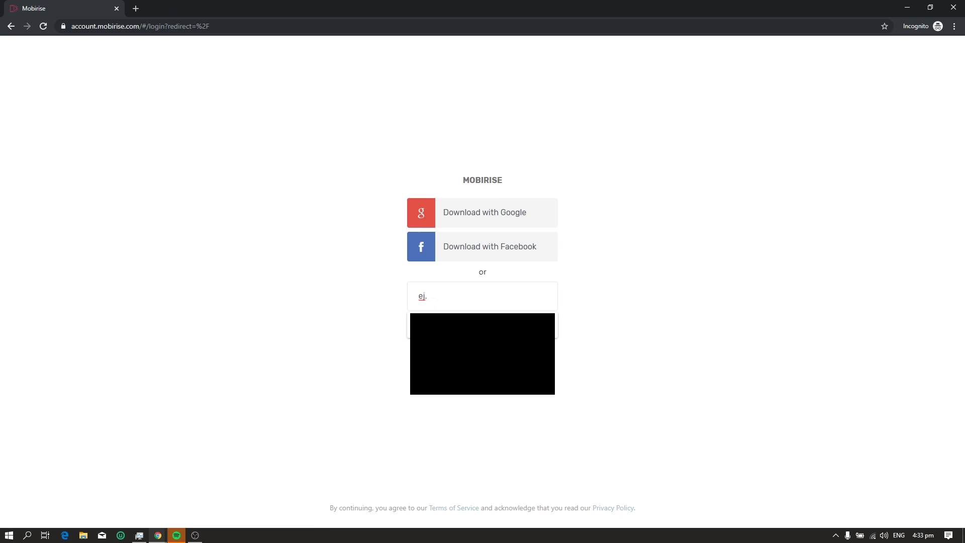
pyautogui.click(444, 327)
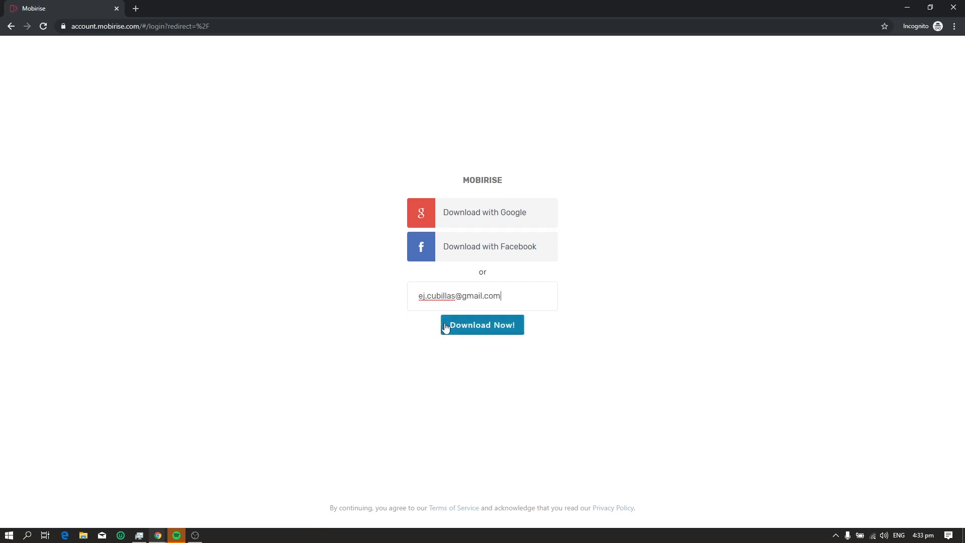
pyautogui.click(482, 325)
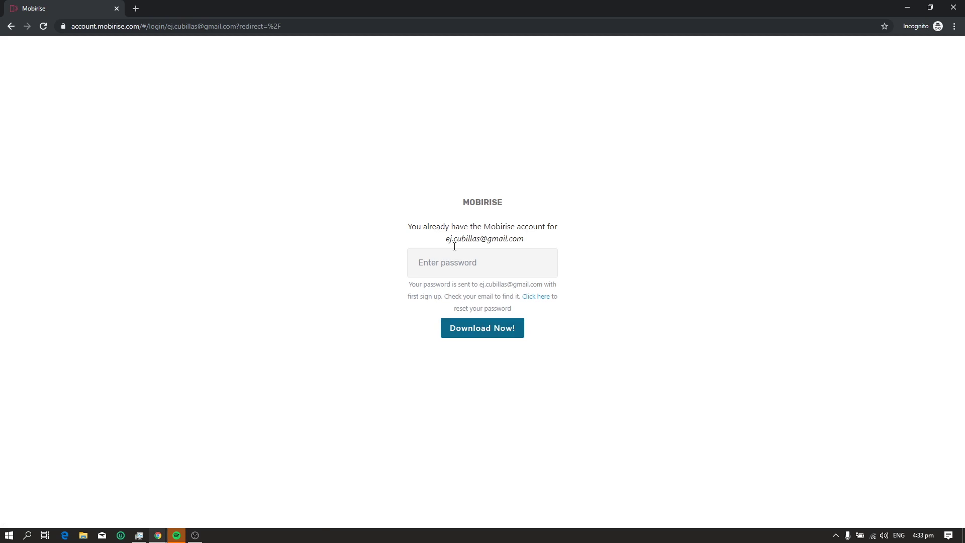
# Paste the emailed account password to unlock the Free Downloads page
pyautogui.click(452, 260)
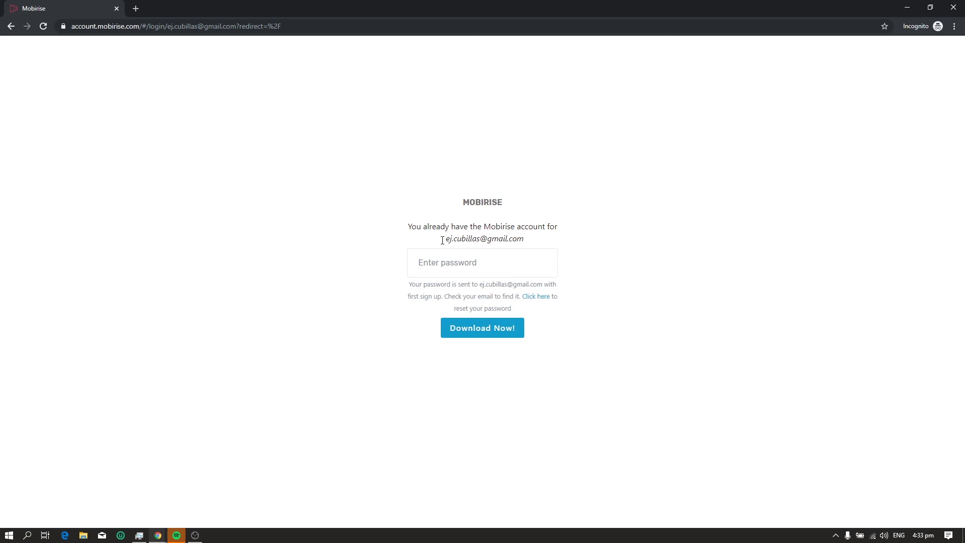
pyautogui.moveTo(442, 240); pyautogui.dragTo(543, 244)
pyautogui.click(544, 244)
pyautogui.click(453, 267)
pyautogui.hotkey('alt', 'Tab')
pyautogui.hotkey('alt', 'Tab')
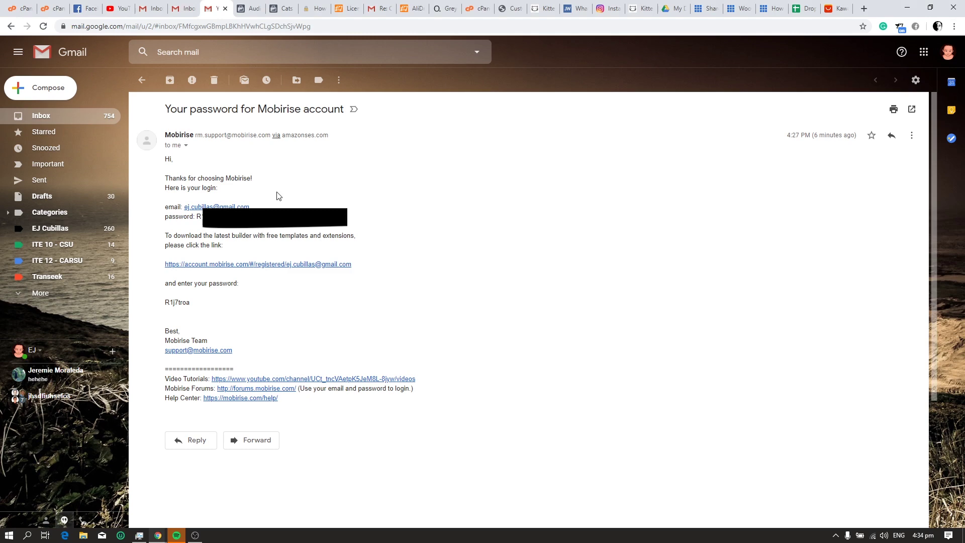
pyautogui.hotkey('alt', 'Tab')
pyautogui.hotkey('ctrl', 'v')
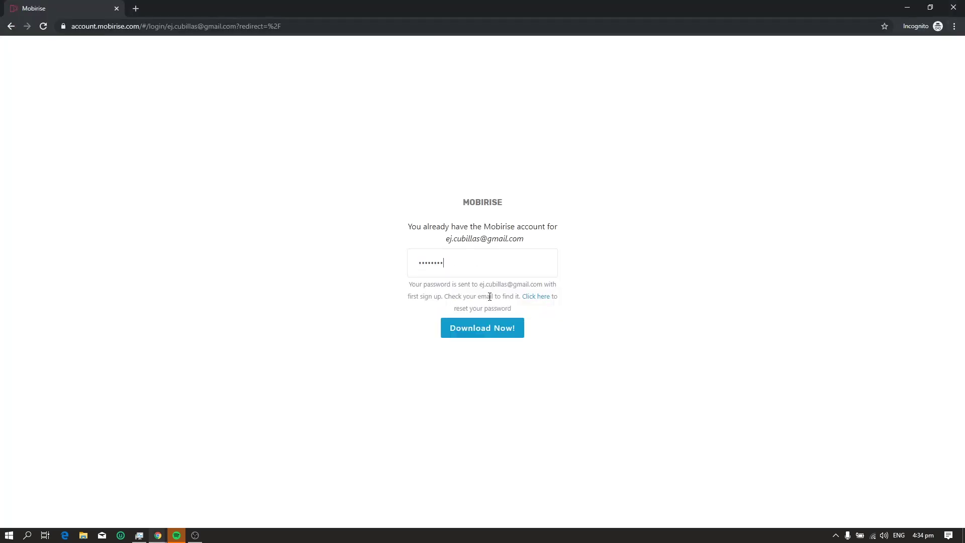
pyautogui.click(487, 336)
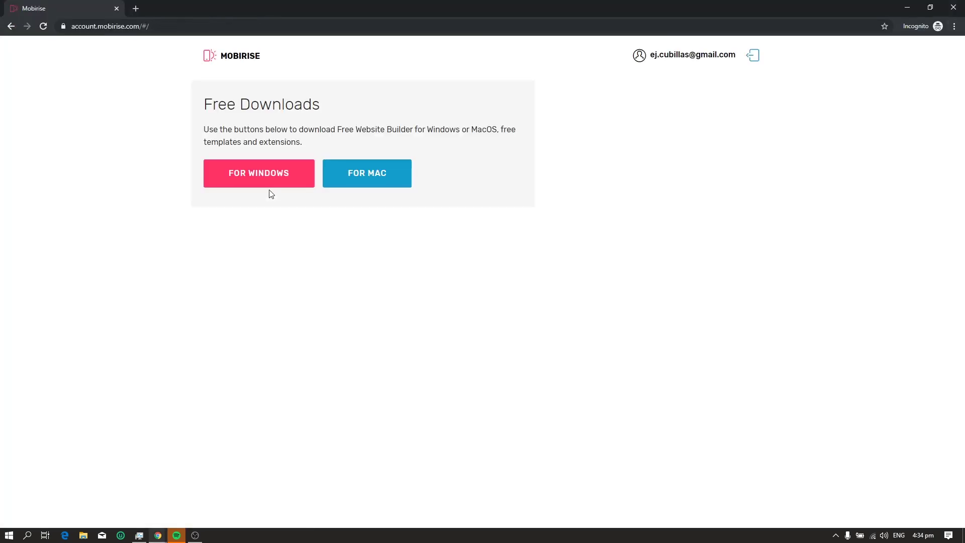
# Download MobiriseSetup.exe and install it into the existing Mobirise folder
pyautogui.click(271, 182)
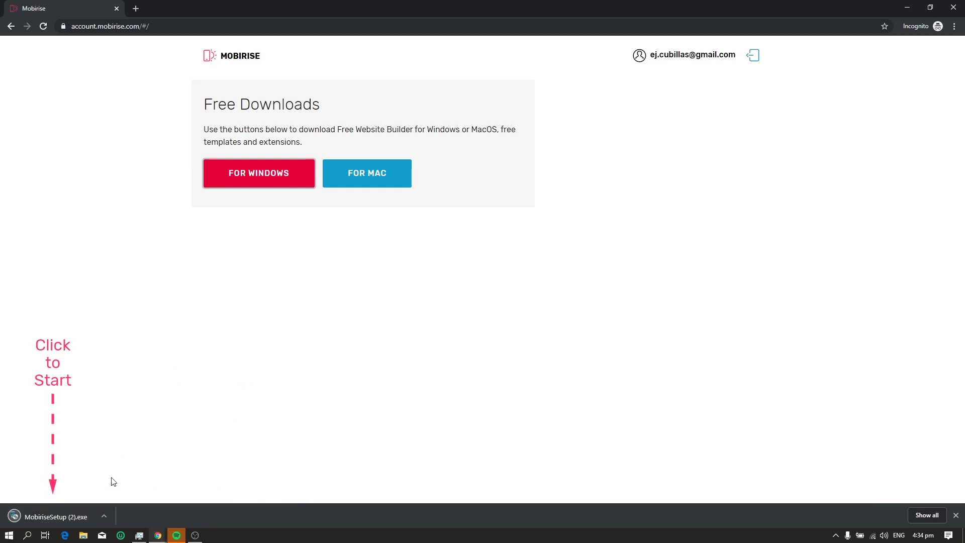
pyautogui.click(80, 513)
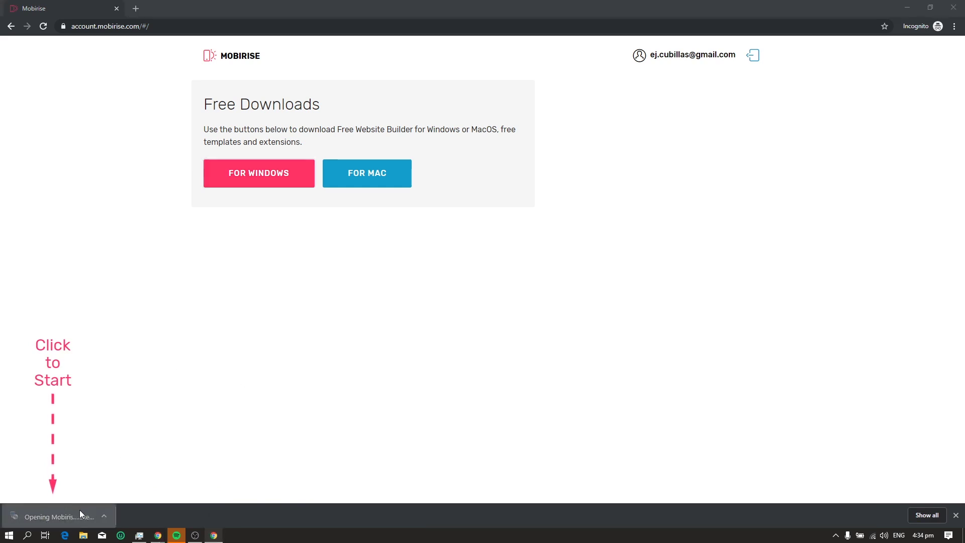
pyautogui.click(537, 349)
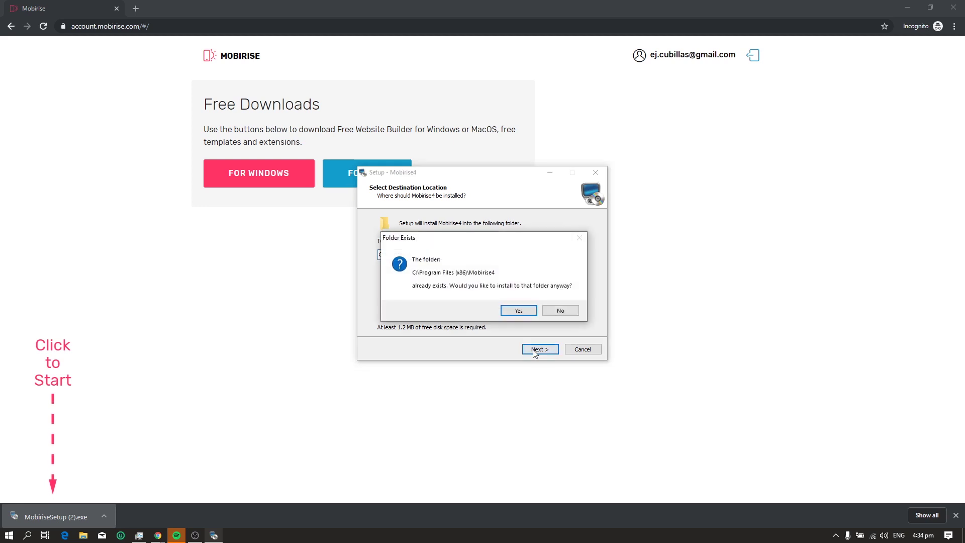
pyautogui.click(518, 310)
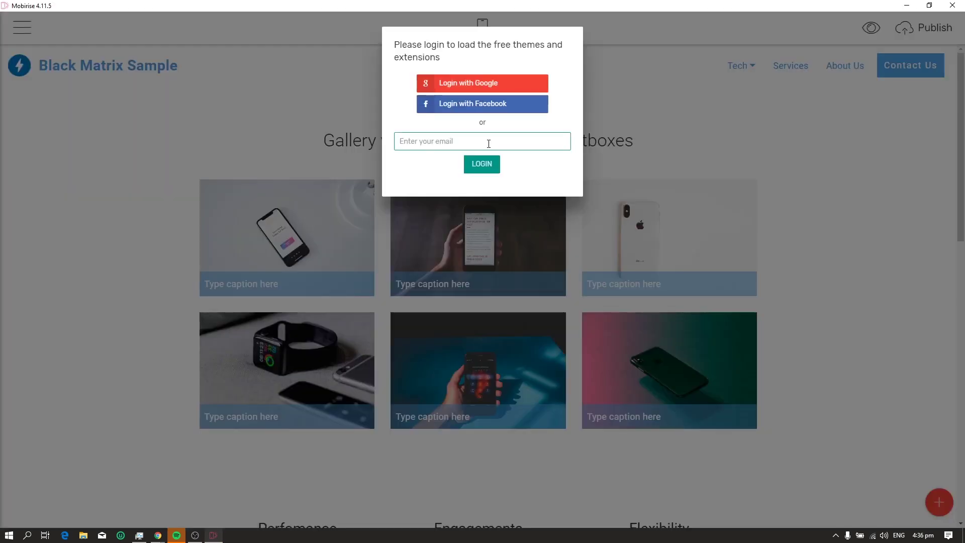
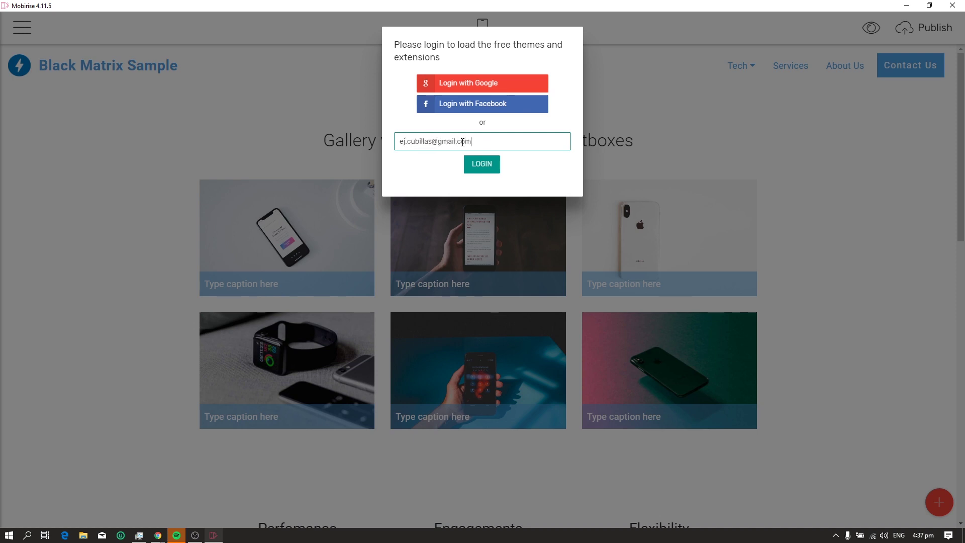
# Log in with the account e-mail and pasted password, then dismiss the success message
pyautogui.click(478, 164)
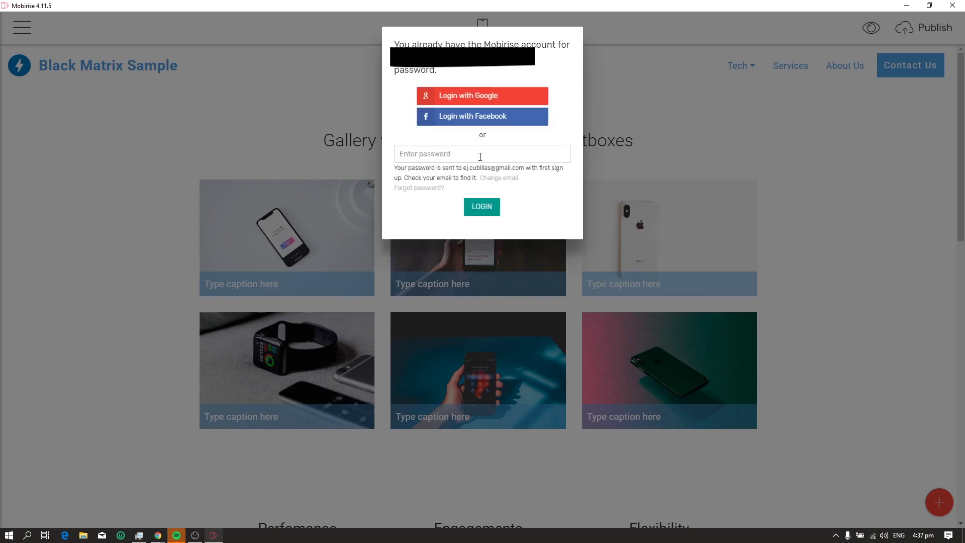
pyautogui.hotkey('ctrl', 'v')
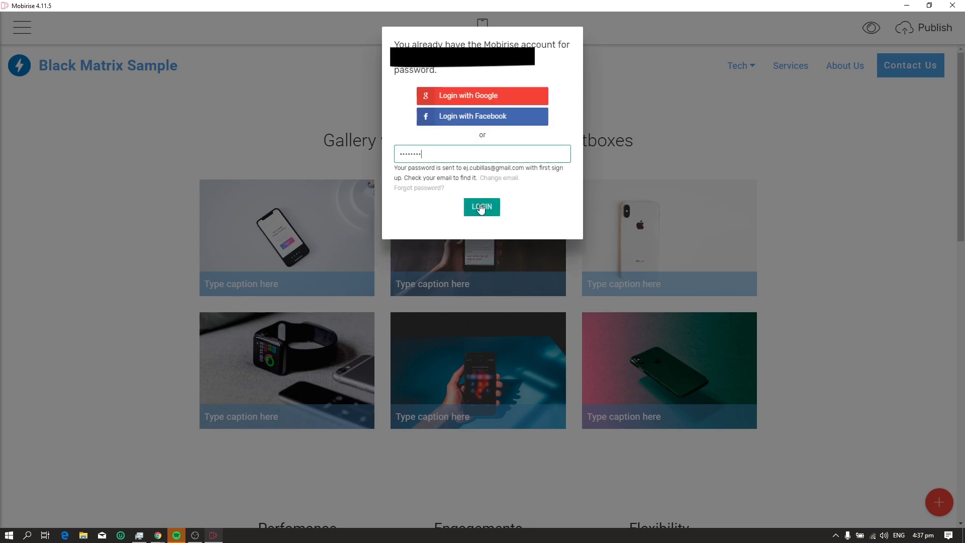
pyautogui.click(482, 208)
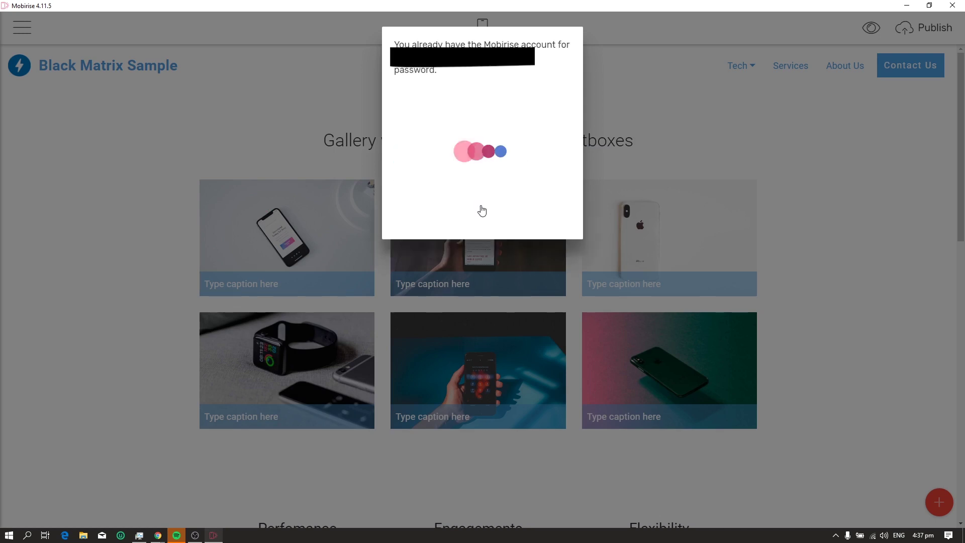
pyautogui.click(481, 68)
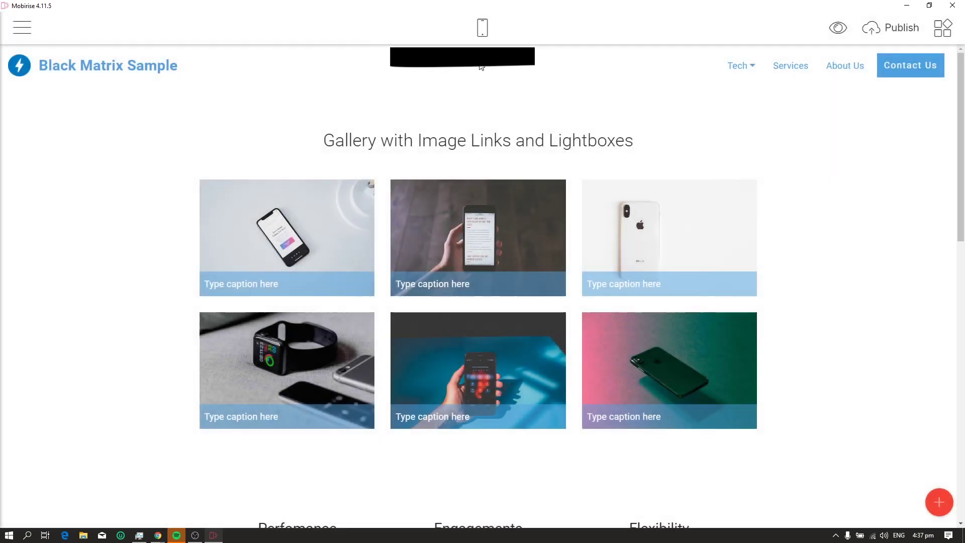
pyautogui.scroll(-1, 421, 164)
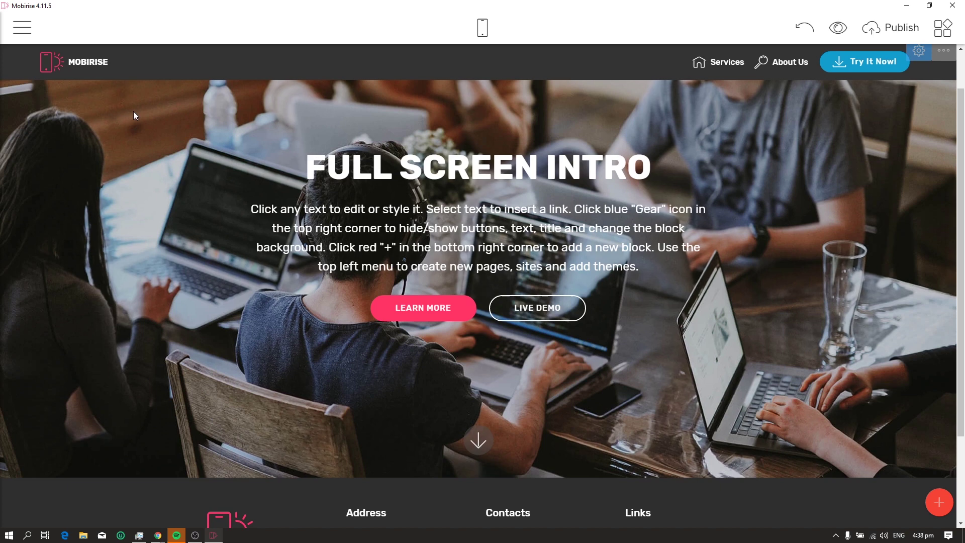
# From Sites, create a new site named 'mysimplewebsite' using the Mobirise 4 theme
pyautogui.click(22, 27)
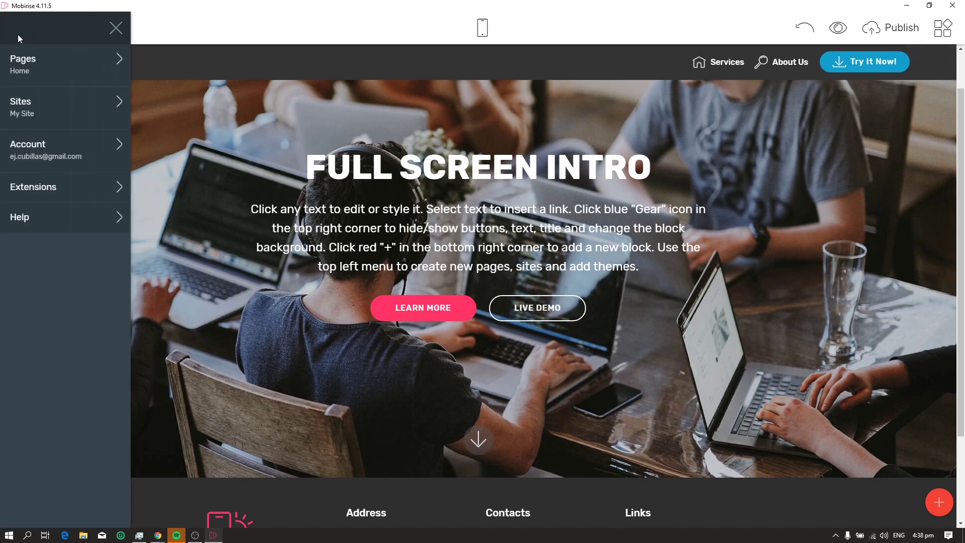
pyautogui.click(46, 115)
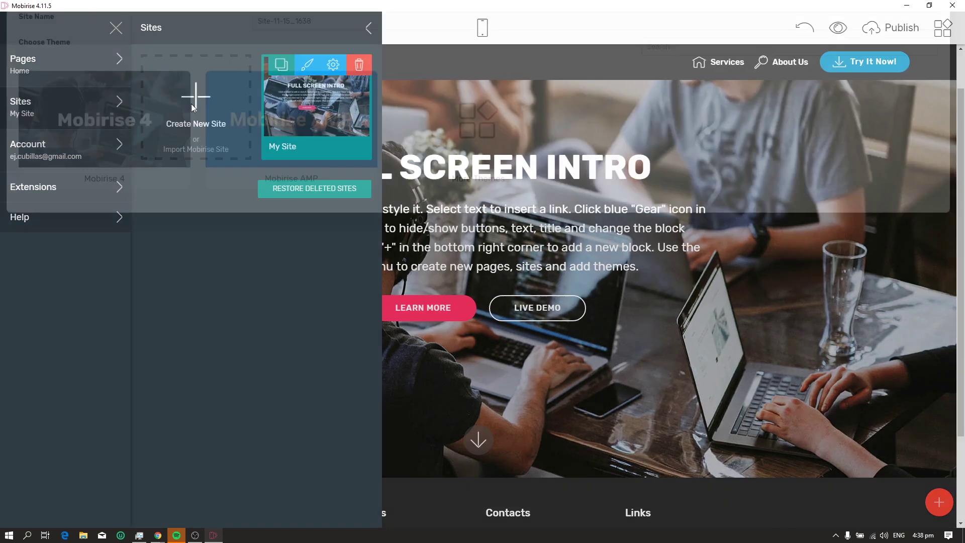
pyautogui.click(191, 103)
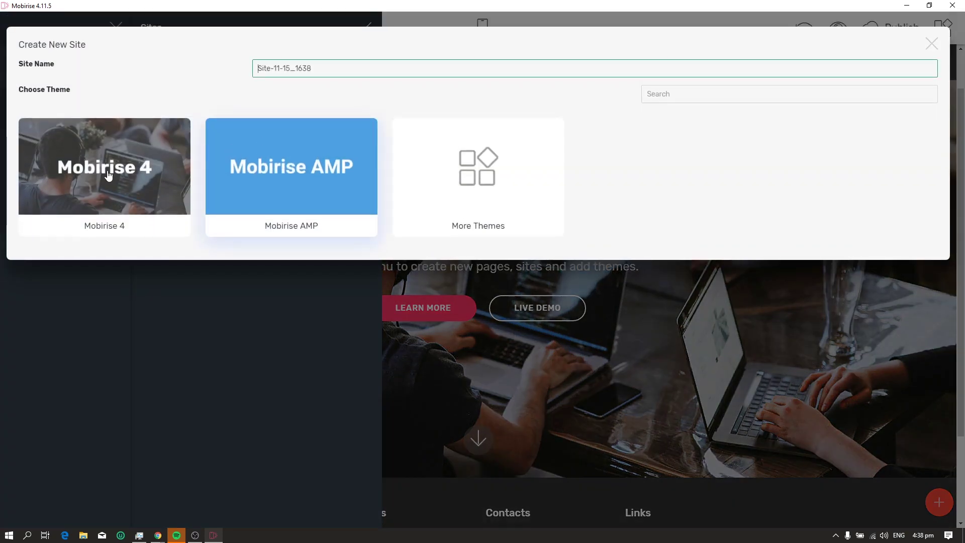
pyautogui.tripleClick(342, 67)
pyautogui.write('mysi')
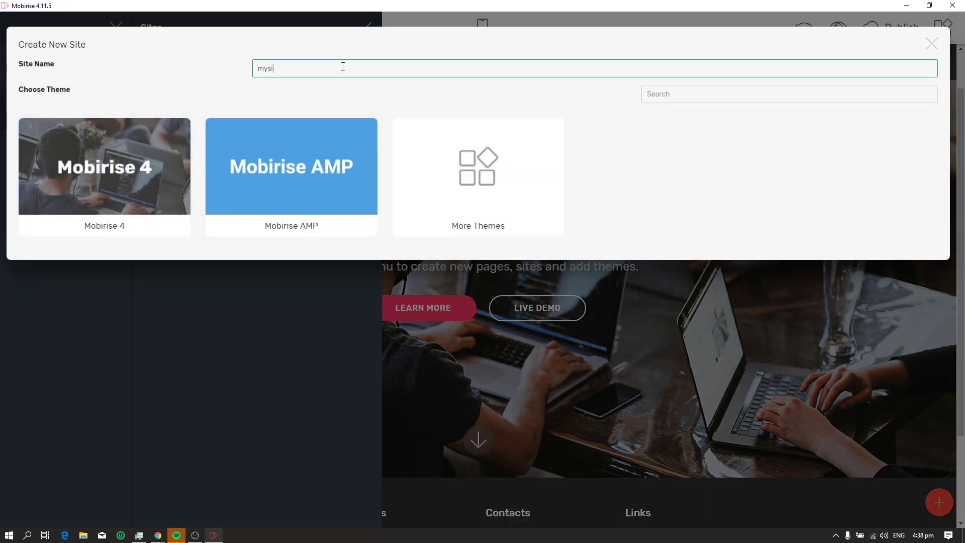
pyautogui.write('mples')
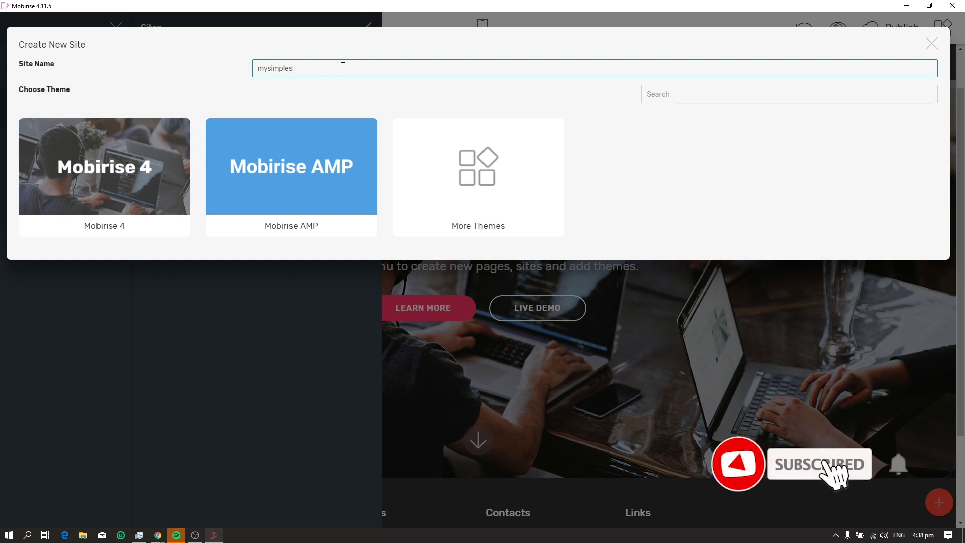
pyautogui.press('BackSpace')
pyautogui.write('website')
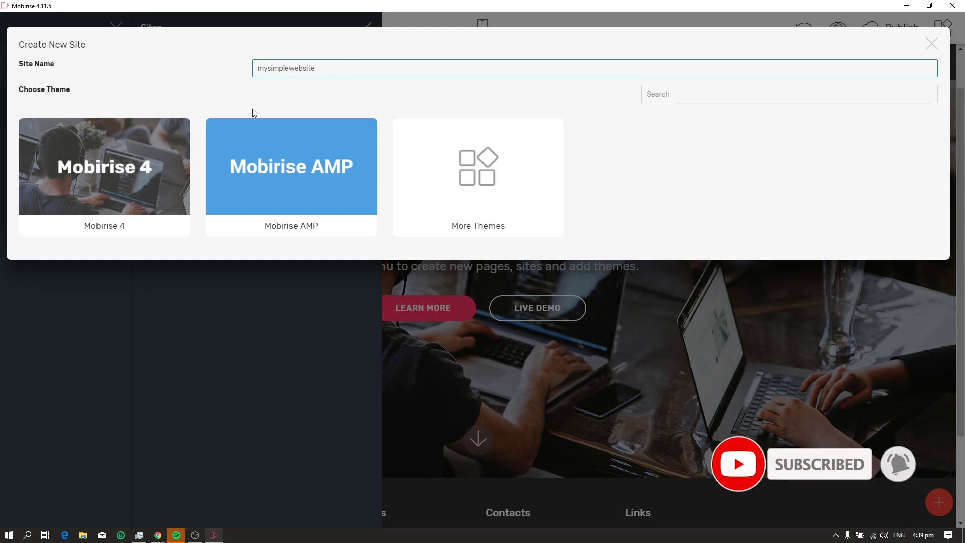
pyautogui.click(118, 202)
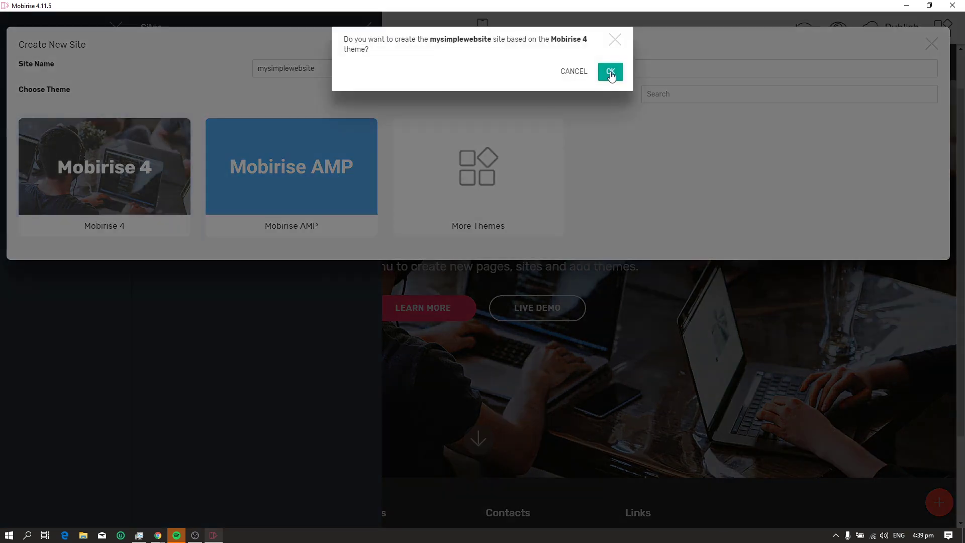
pyautogui.click(611, 72)
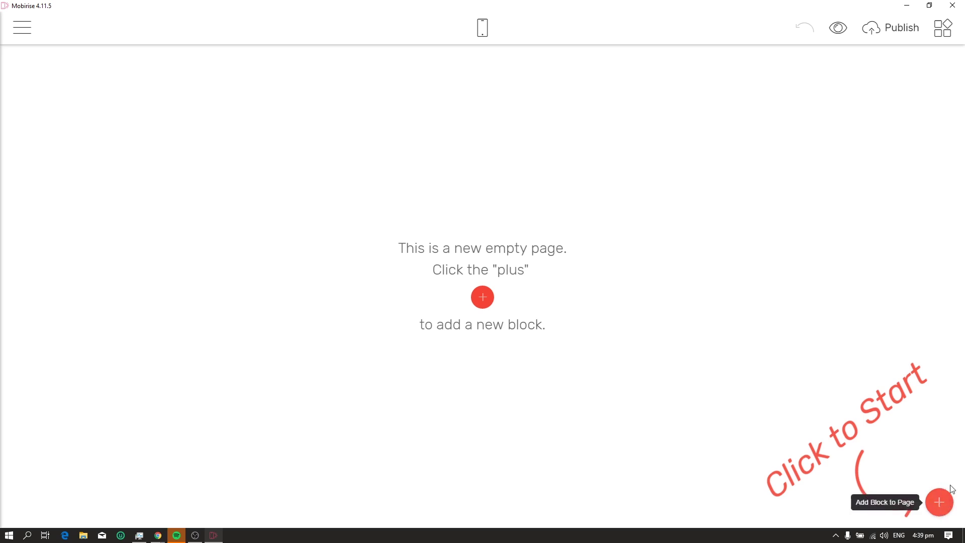
# Browse the block categories, then add the first Menu block with Services, About Us, Try It Now
pyautogui.click(939, 502)
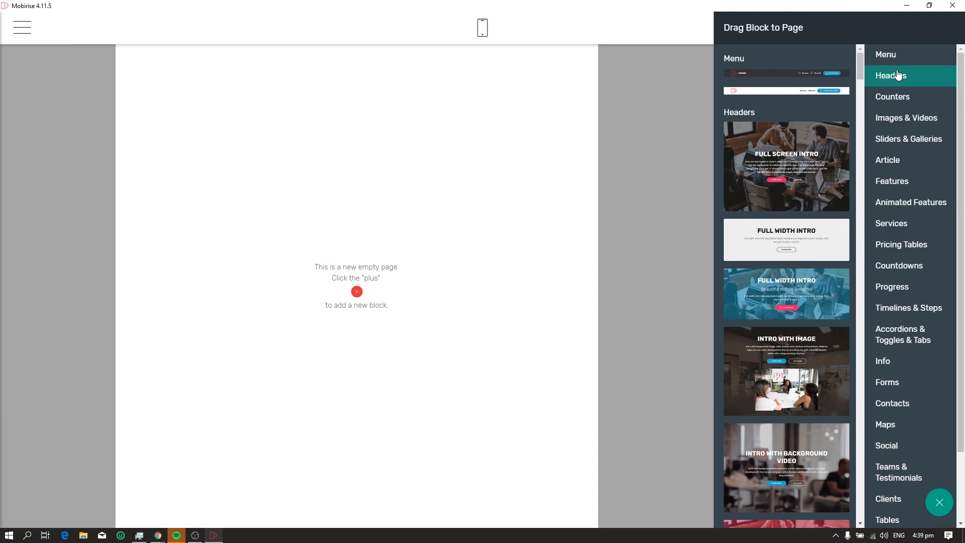
pyautogui.click(896, 79)
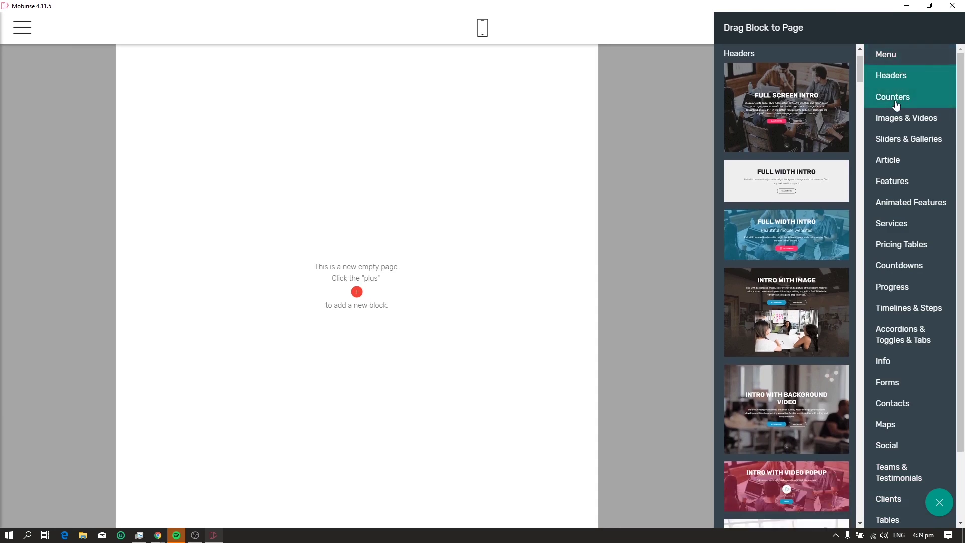
pyautogui.click(897, 98)
pyautogui.click(903, 128)
pyautogui.click(907, 142)
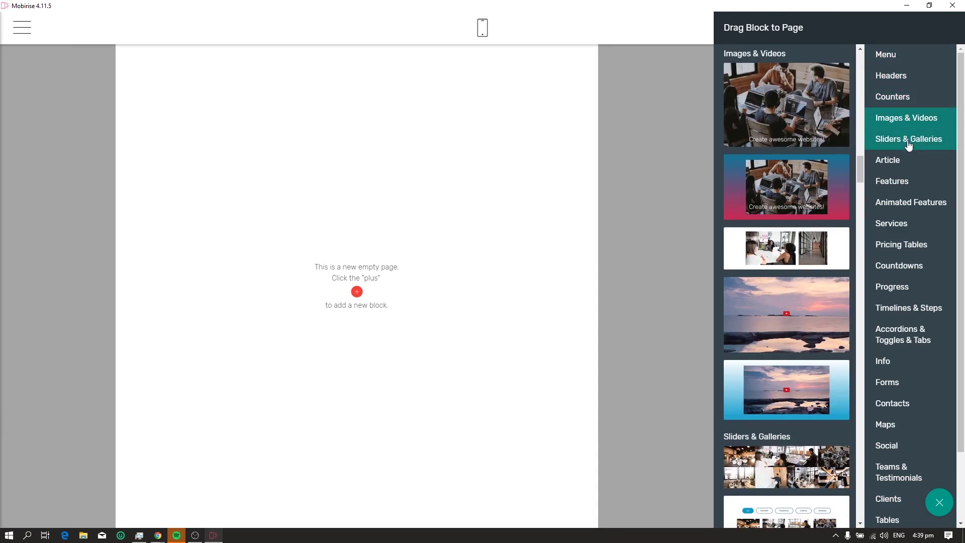
pyautogui.click(889, 158)
pyautogui.click(892, 98)
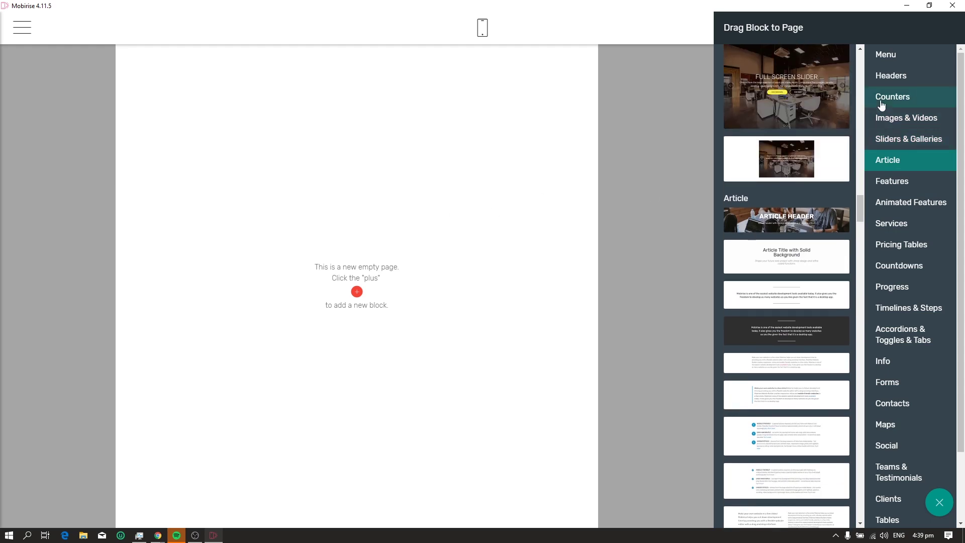
pyautogui.click(890, 82)
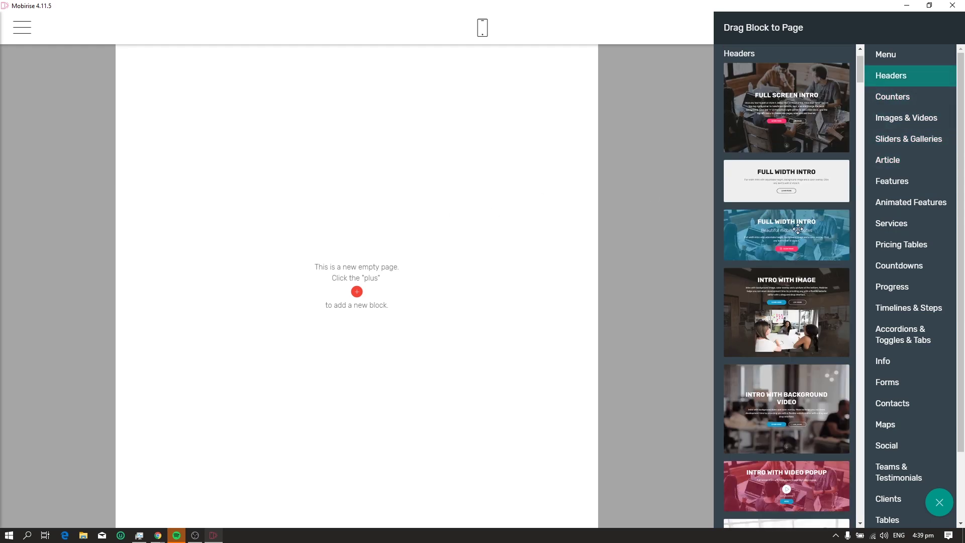
pyautogui.click(895, 56)
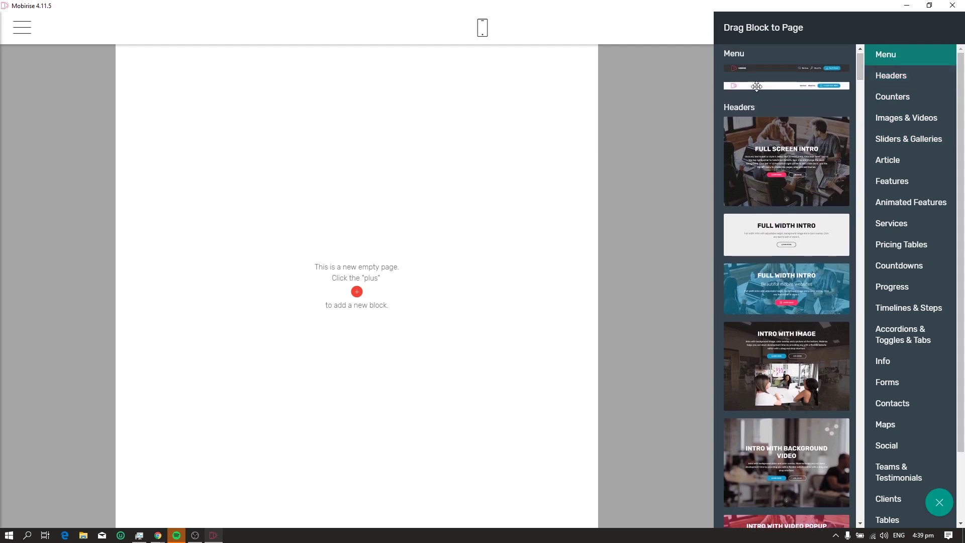
pyautogui.click(766, 70)
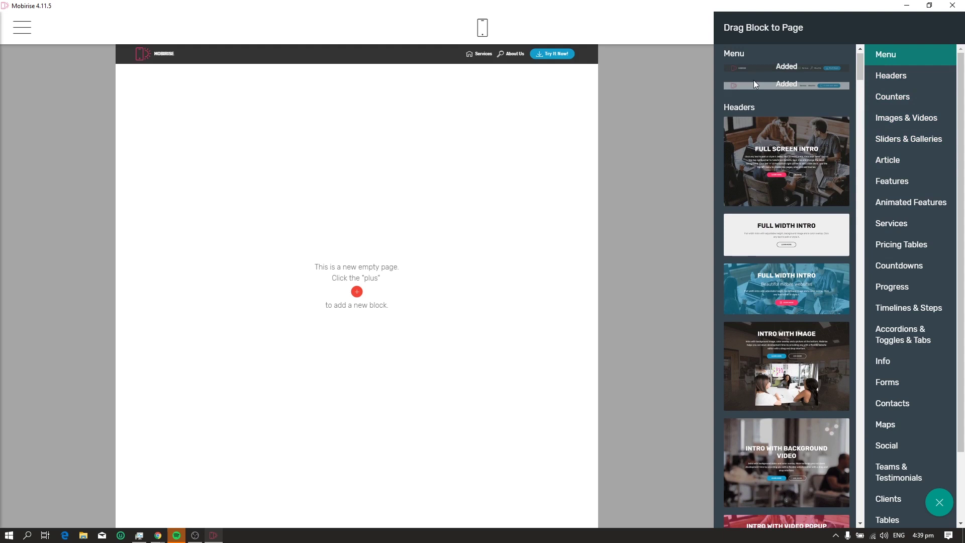
pyautogui.click(253, 60)
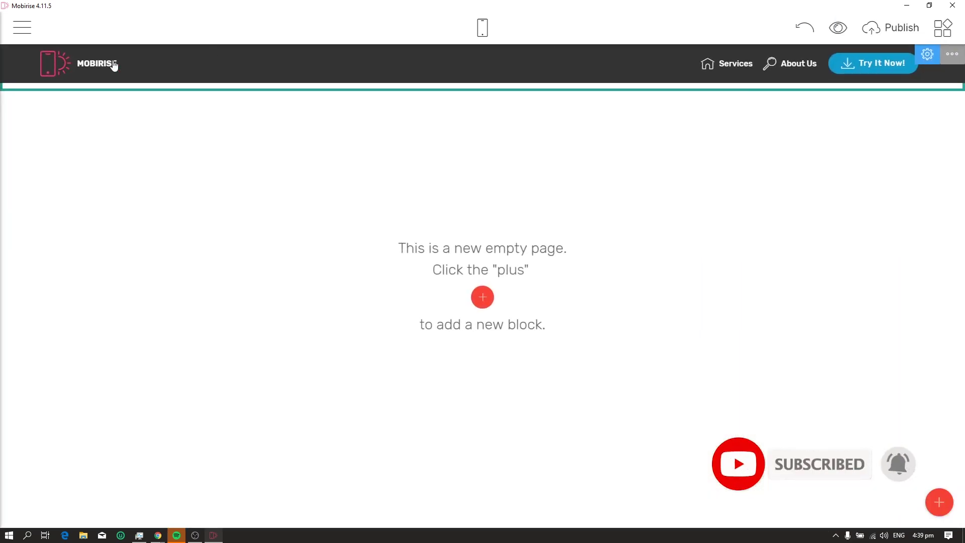
pyautogui.click(56, 69)
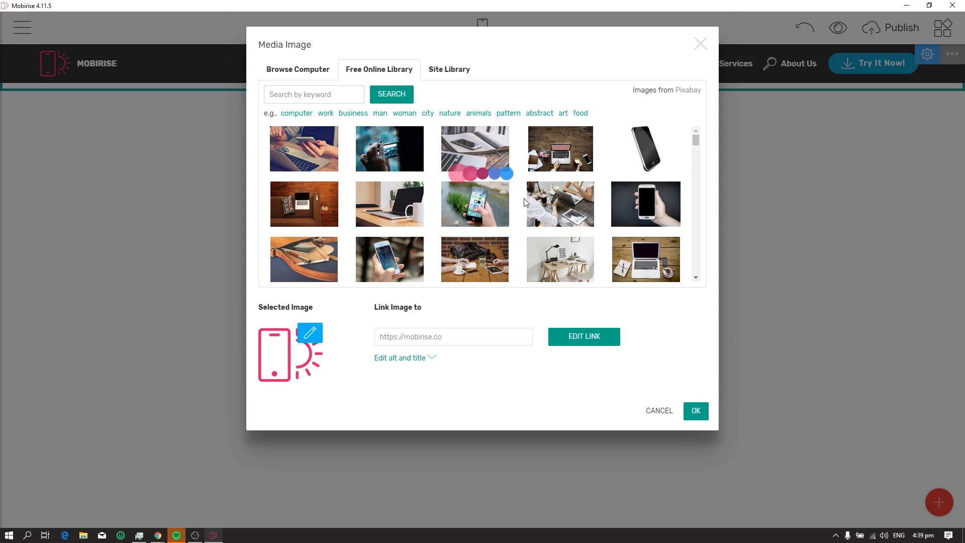
pyautogui.click(313, 73)
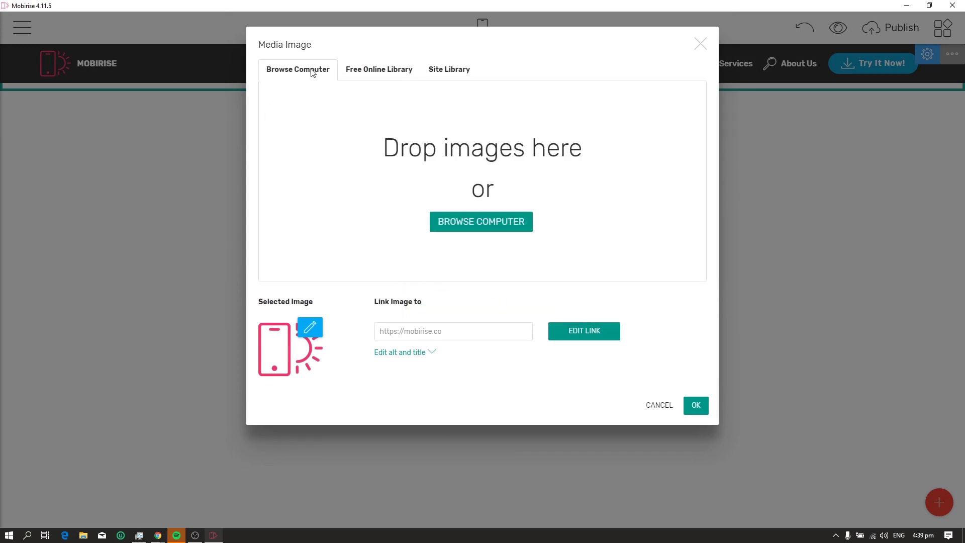
pyautogui.click(366, 76)
pyautogui.scroll(-3, 402, 227)
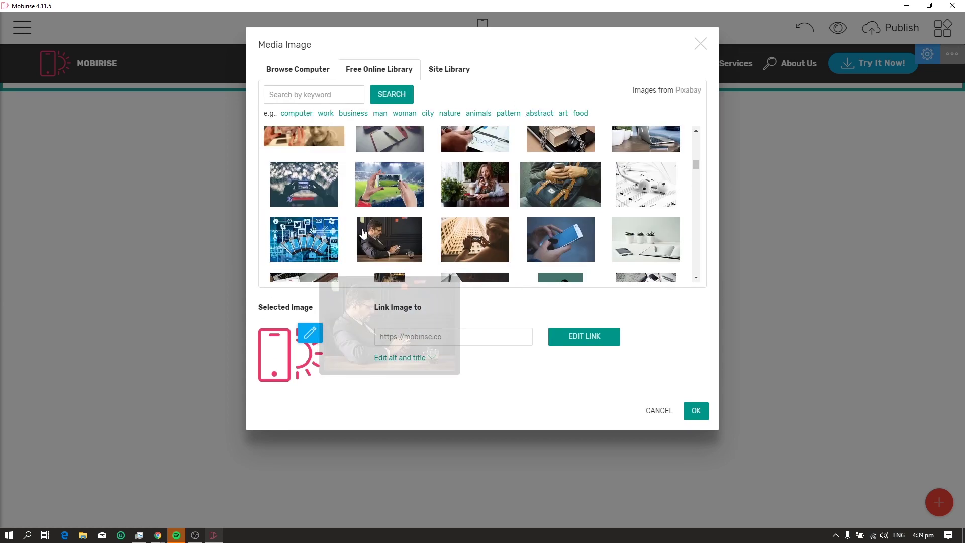
pyautogui.click(700, 44)
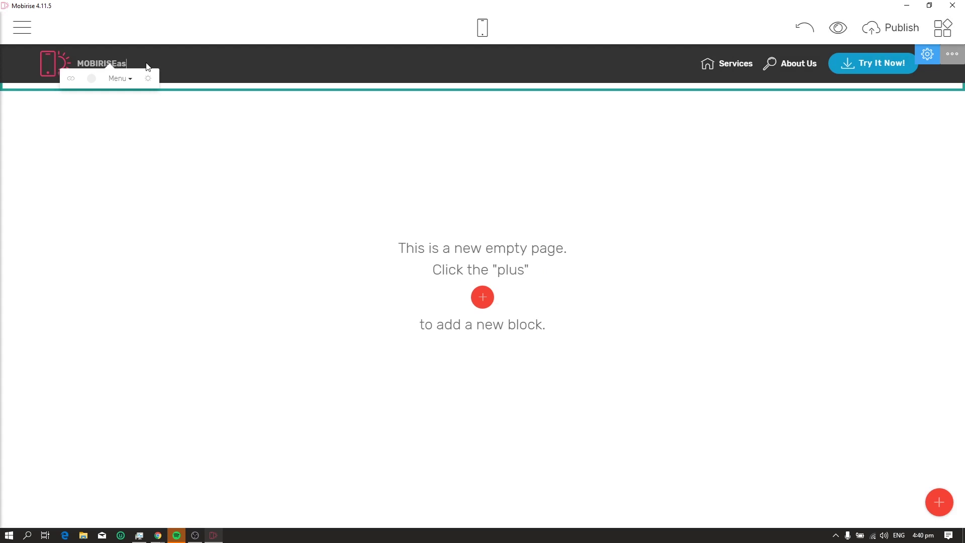
# Change the brand to 'My Simple Website', trying Title 3, Title 2, Text styles before keeping Menu
pyautogui.press('BackSpace')
pyautogui.press('BackSpace')
pyautogui.press('BackSpace')
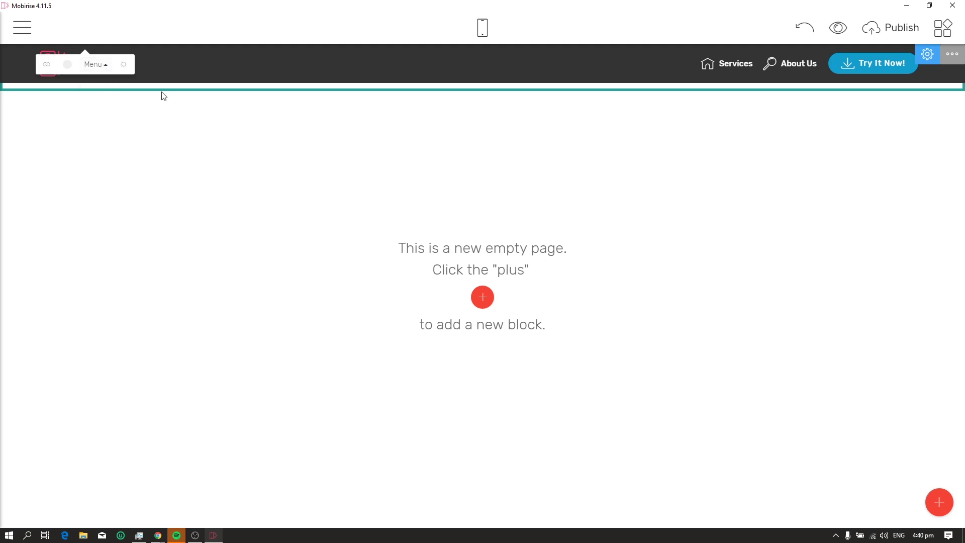
pyautogui.write('My')
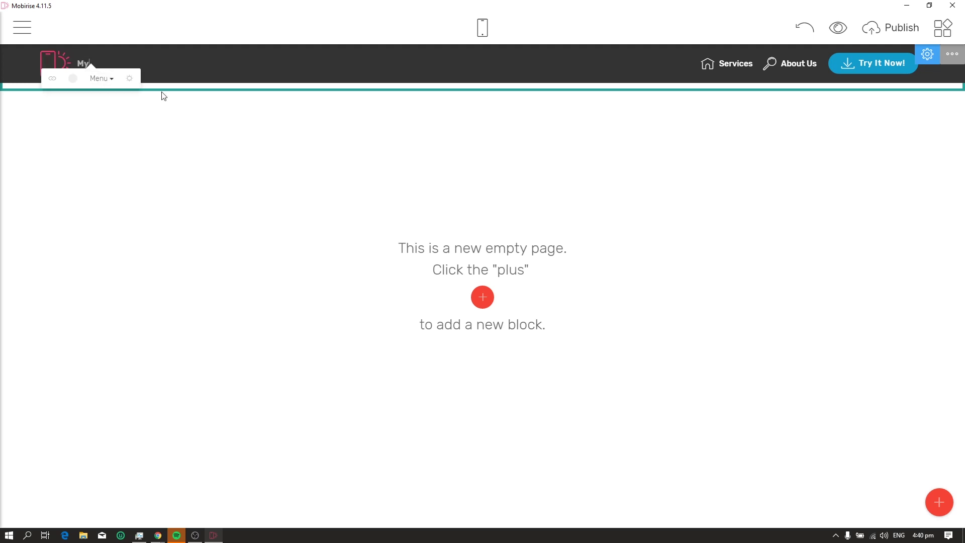
pyautogui.write(' Sim')
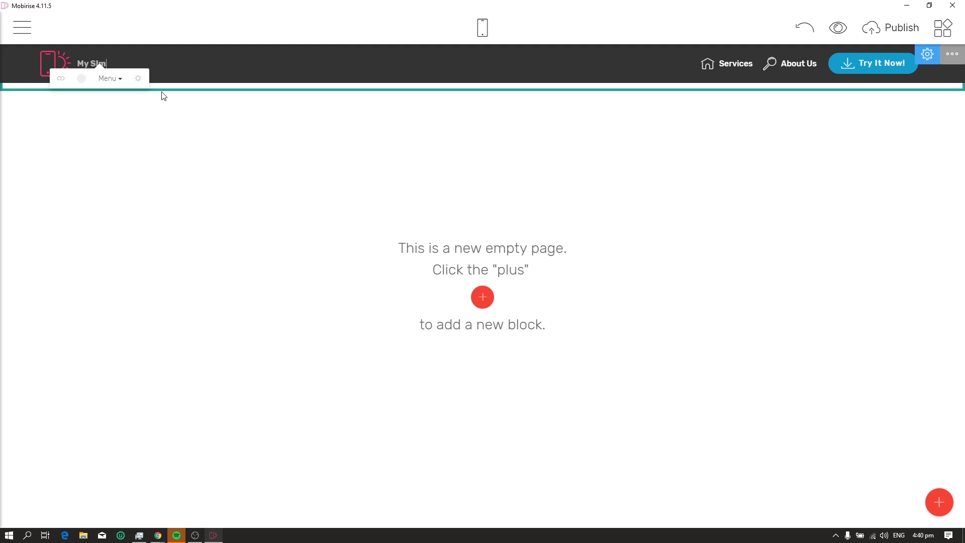
pyautogui.write('ple mple We')
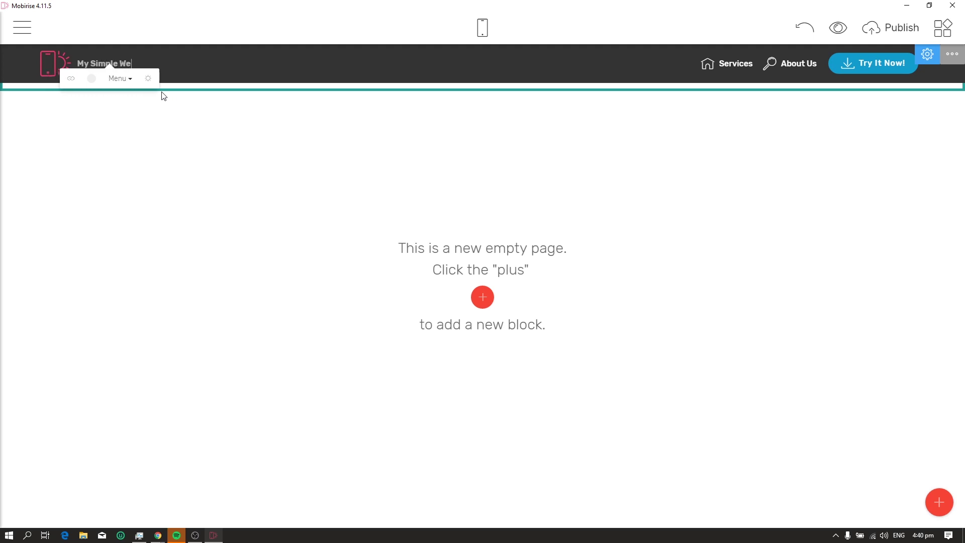
pyautogui.write('bsite')
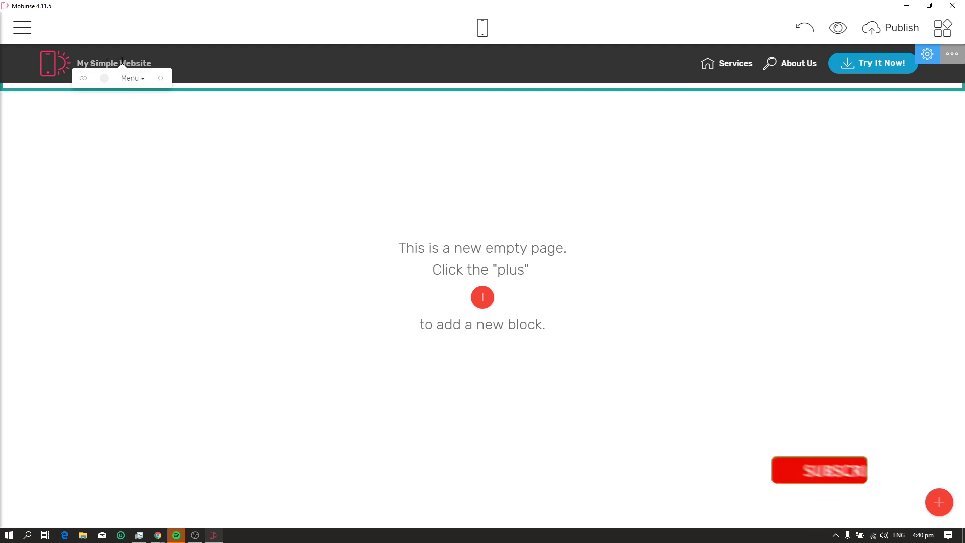
pyautogui.tripleClick(105, 63)
pyautogui.click(131, 81)
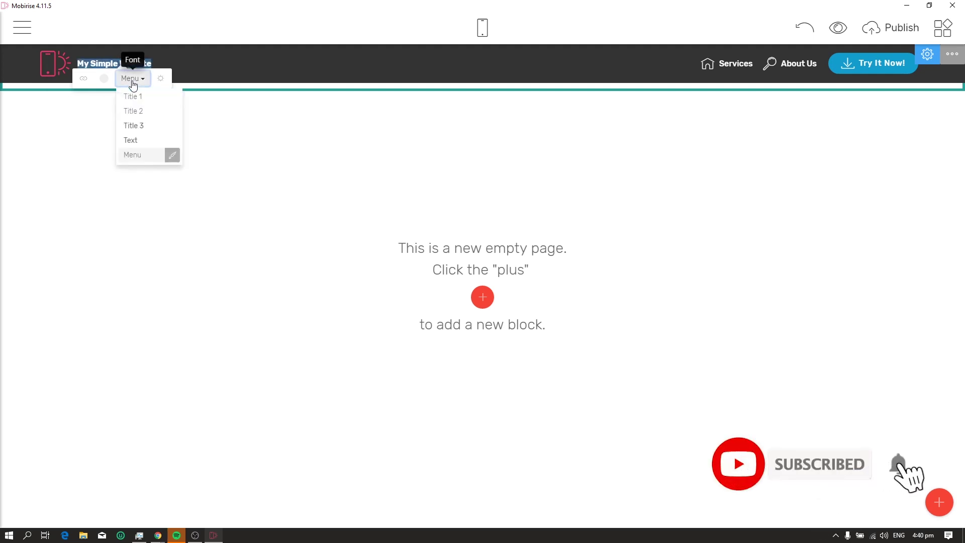
pyautogui.click(139, 124)
pyautogui.click(153, 82)
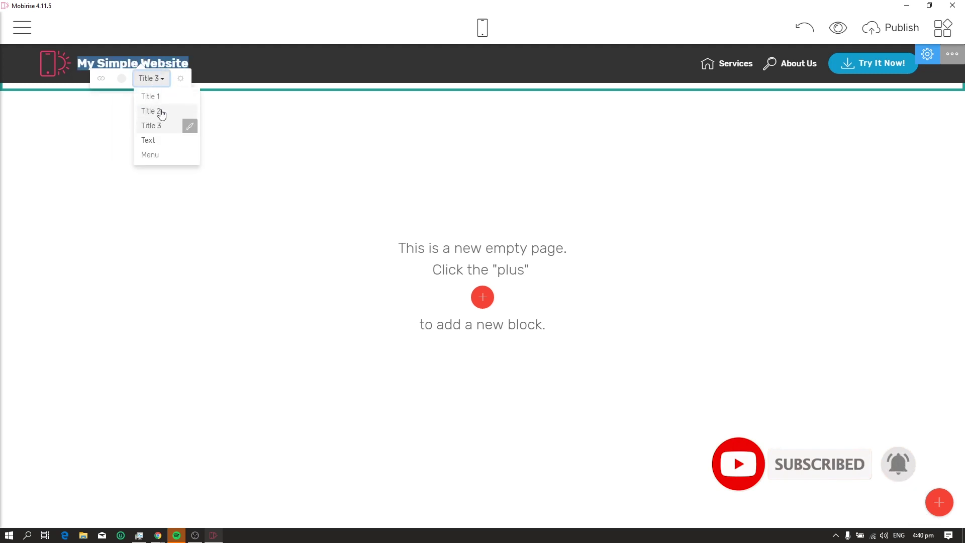
pyautogui.click(159, 111)
pyautogui.click(208, 79)
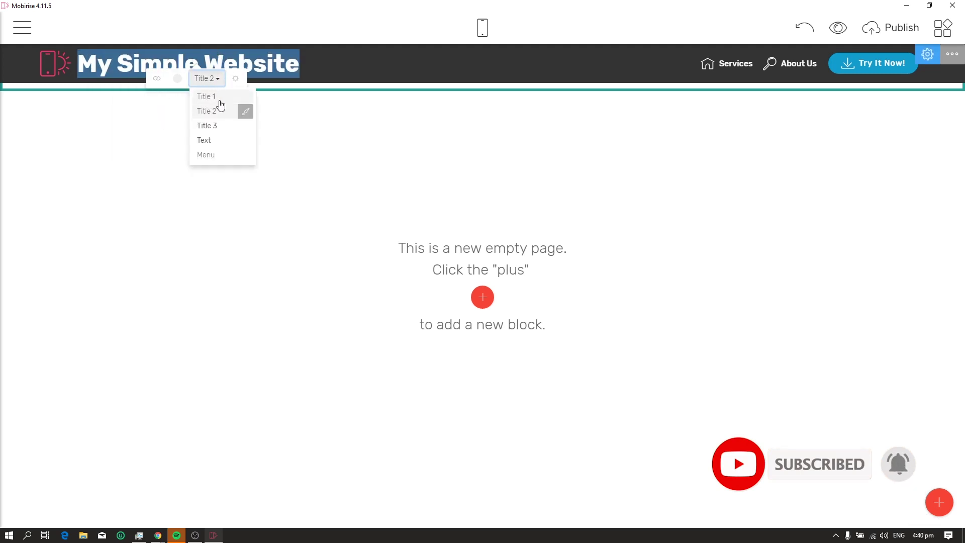
pyautogui.click(204, 140)
pyautogui.click(132, 78)
pyautogui.click(146, 160)
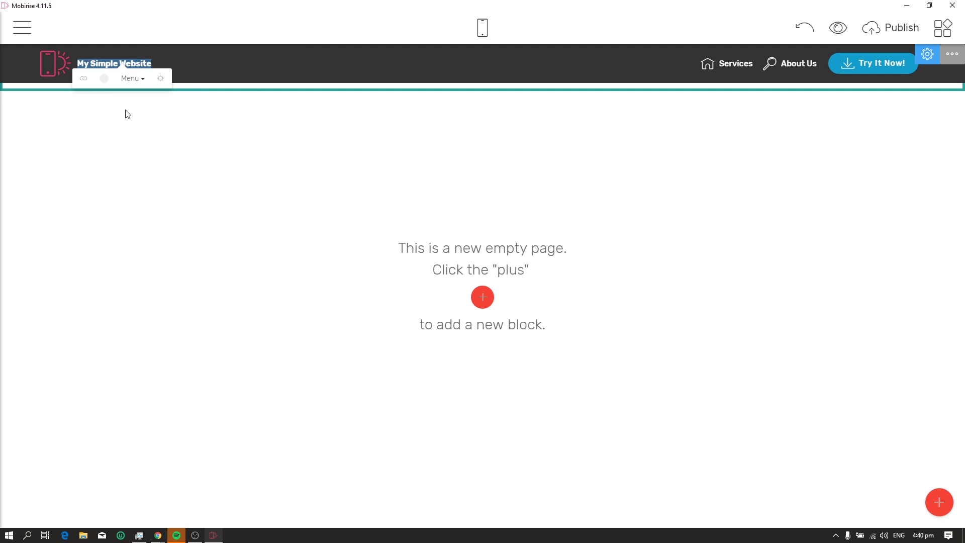
pyautogui.click(133, 80)
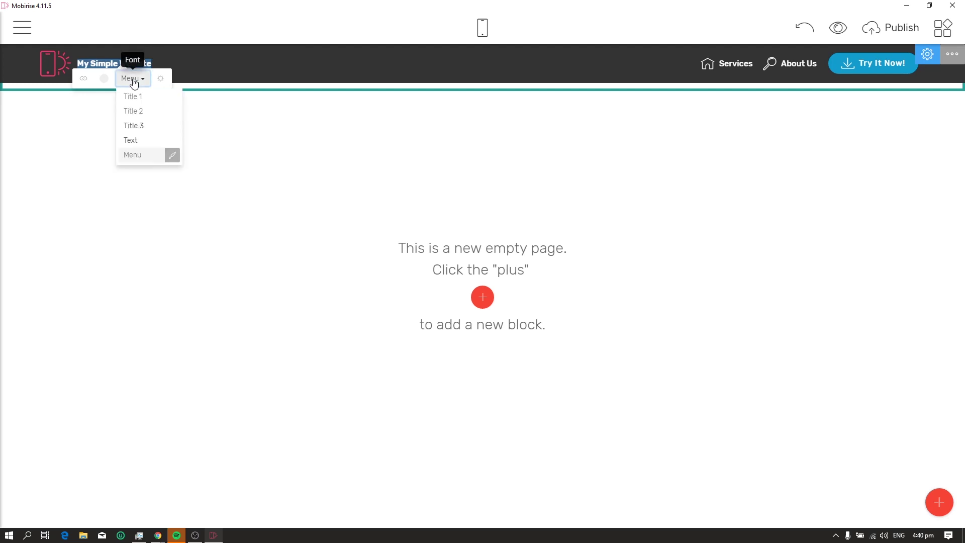
pyautogui.click(84, 81)
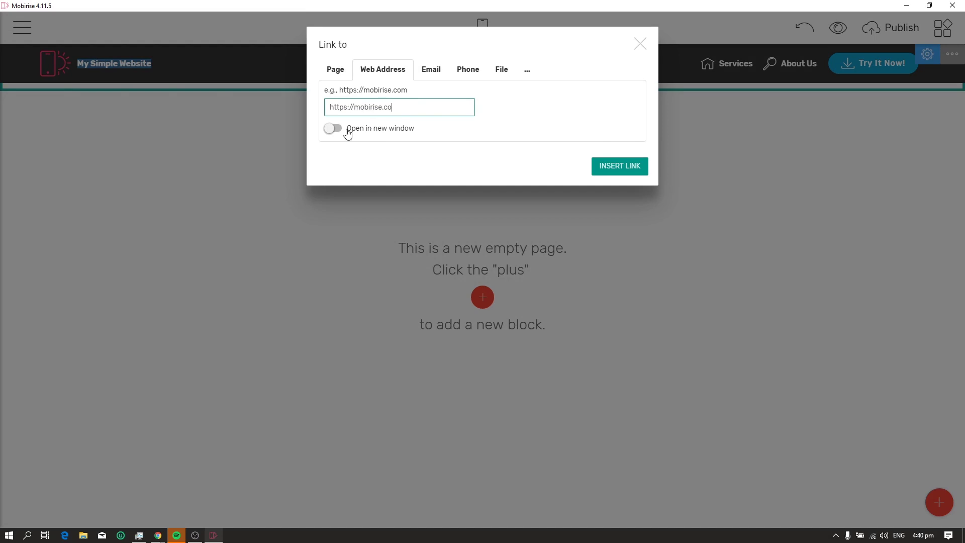
pyautogui.click(335, 69)
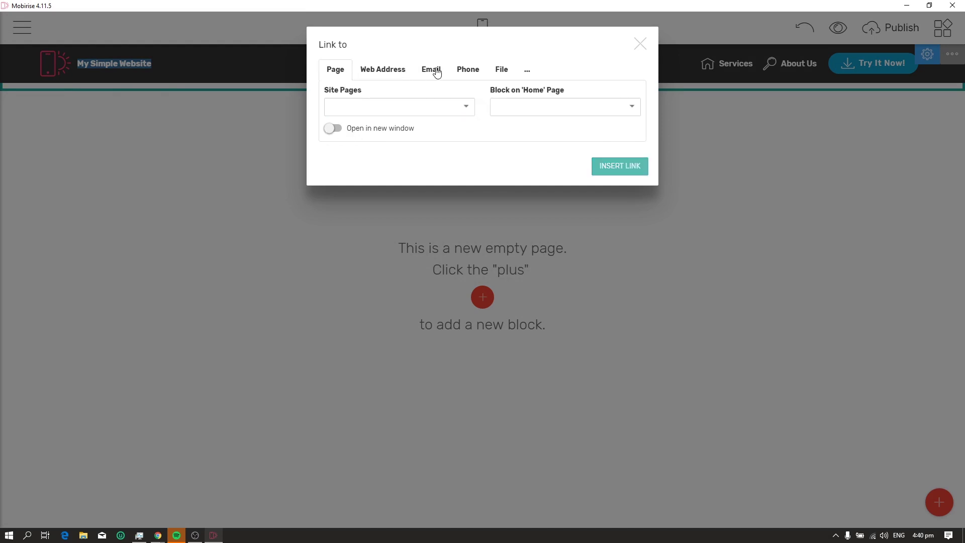
pyautogui.click(431, 70)
pyautogui.click(641, 44)
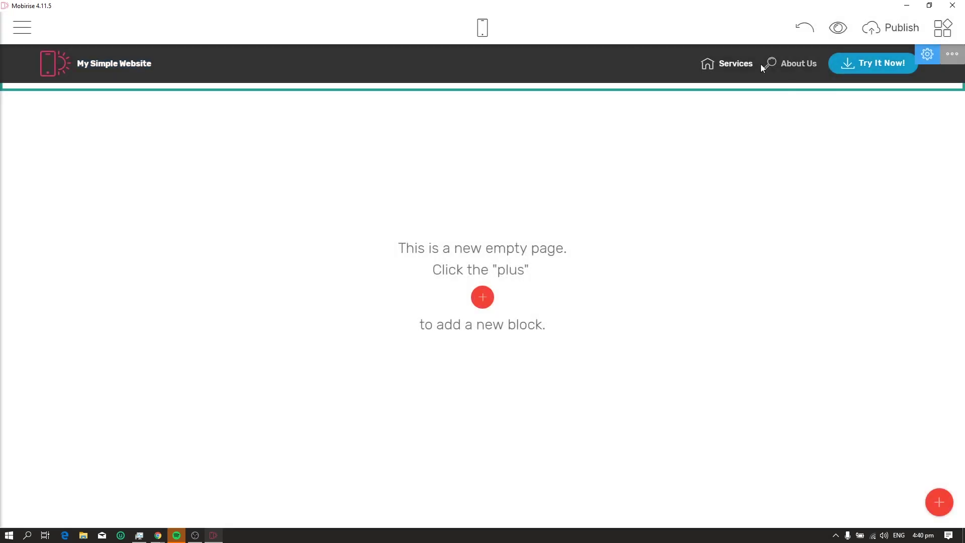
pyautogui.click(736, 64)
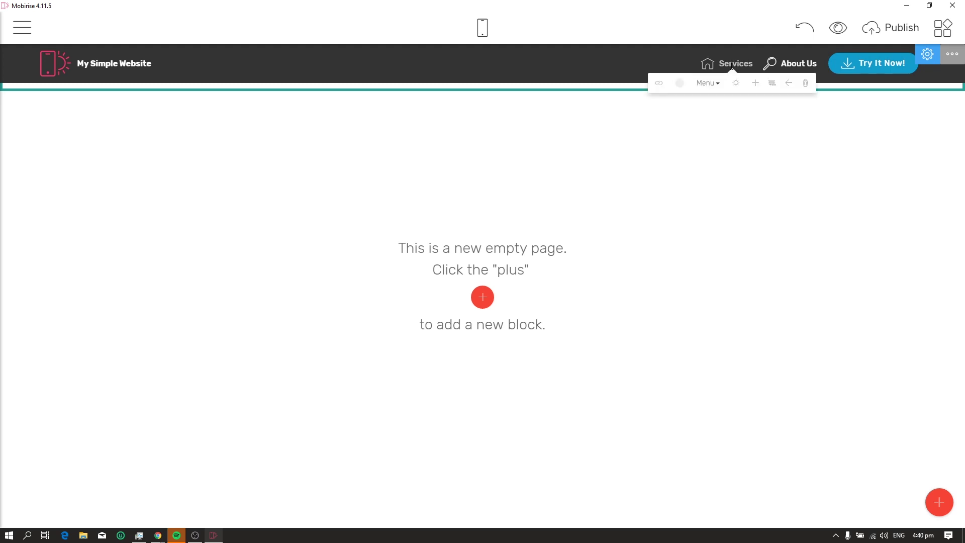
pyautogui.click(668, 66)
pyautogui.rightClick(668, 64)
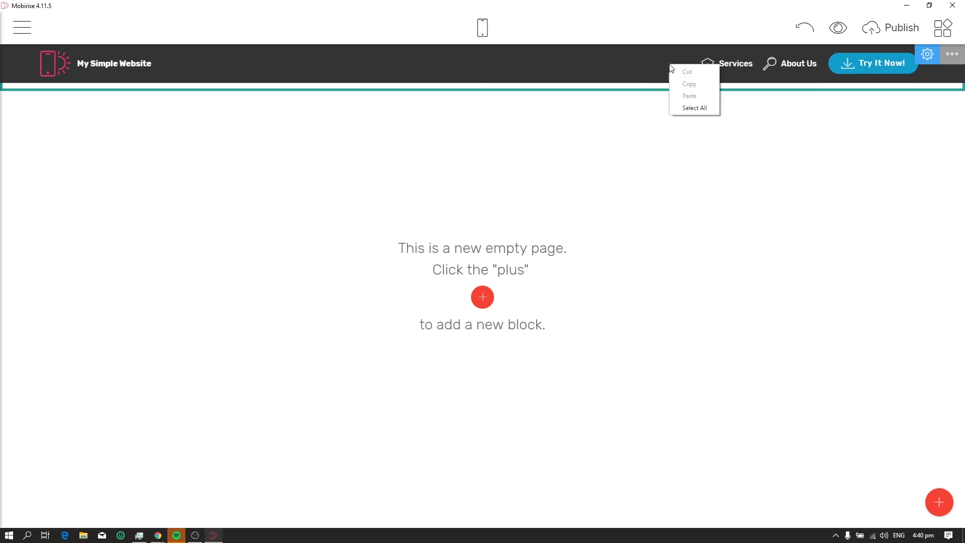
pyautogui.click(667, 66)
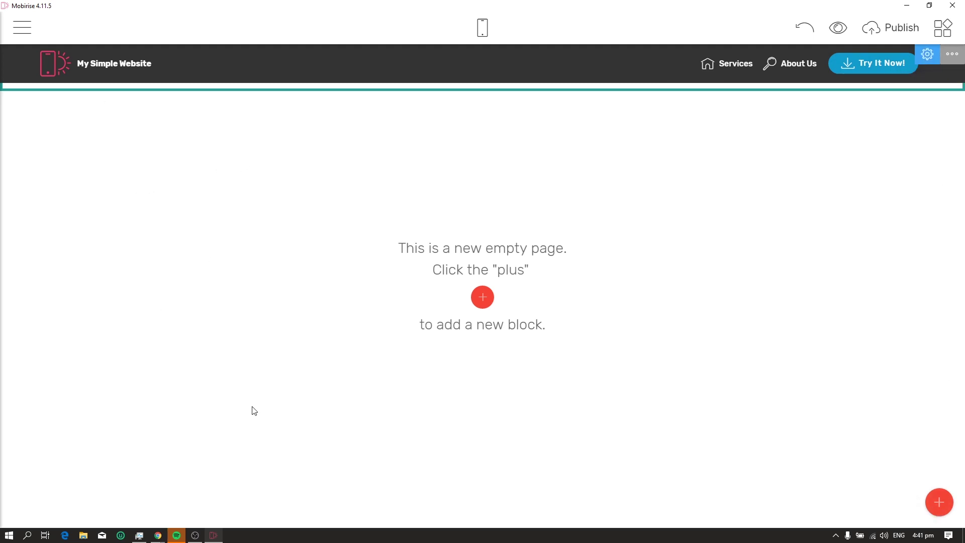
# Add the Full Screen Intro header block with photo background beneath the menu bar
pyautogui.click(939, 502)
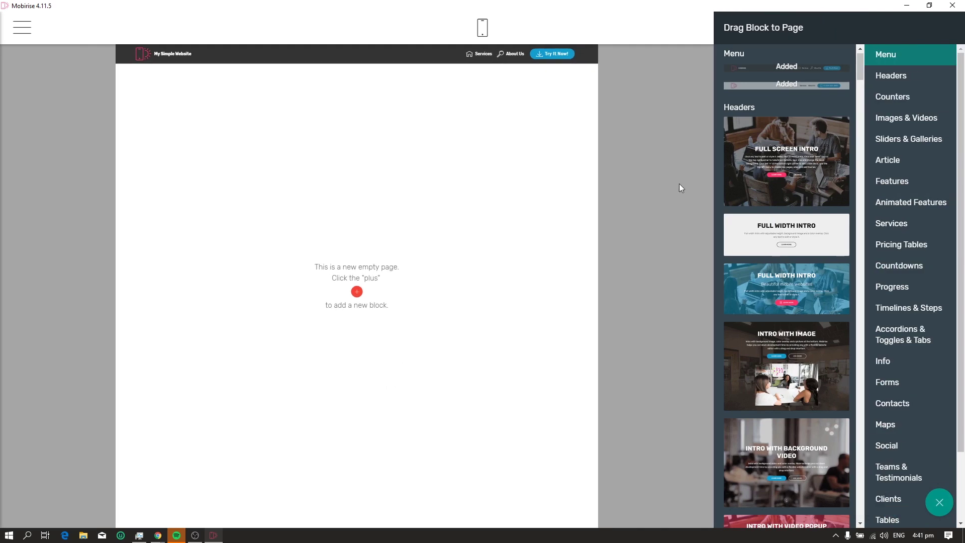
pyautogui.click(795, 139)
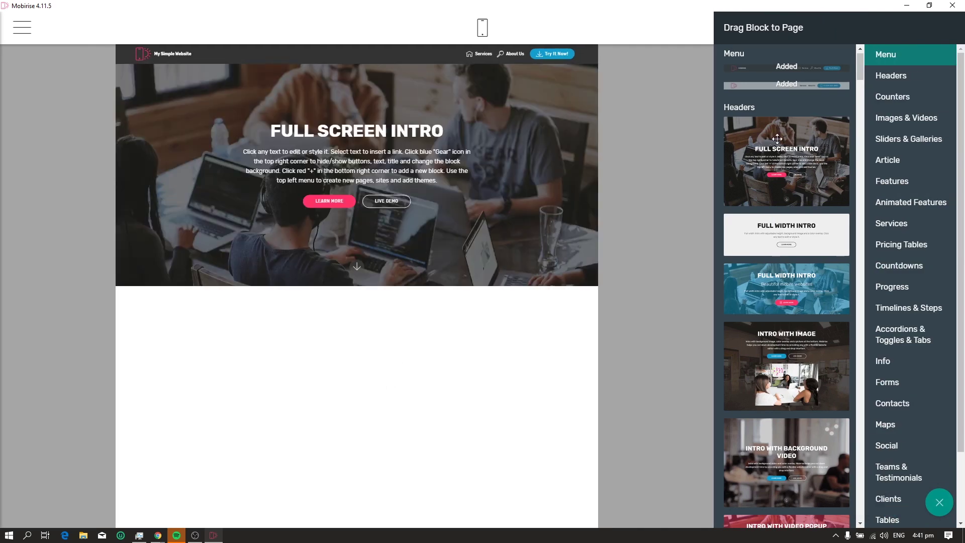
pyautogui.click(373, 338)
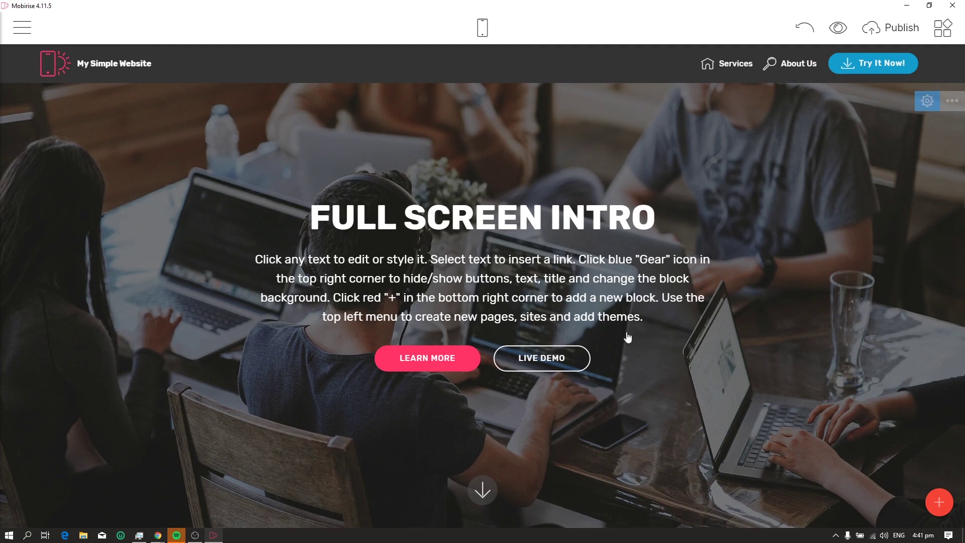
pyautogui.click(490, 217)
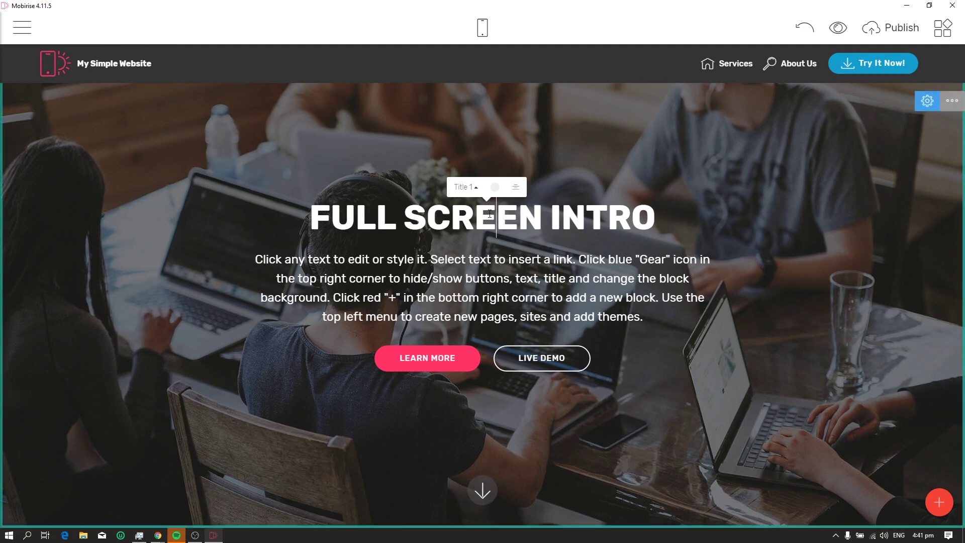
pyautogui.tripleClick(527, 217)
pyautogui.write('Wels')
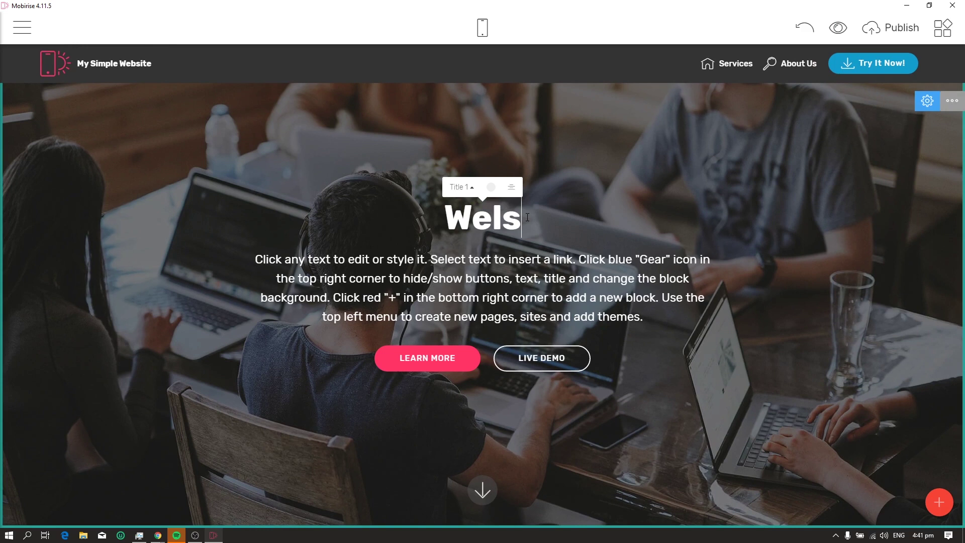
pyautogui.press('BackSpace')
pyautogui.write('come to my website')
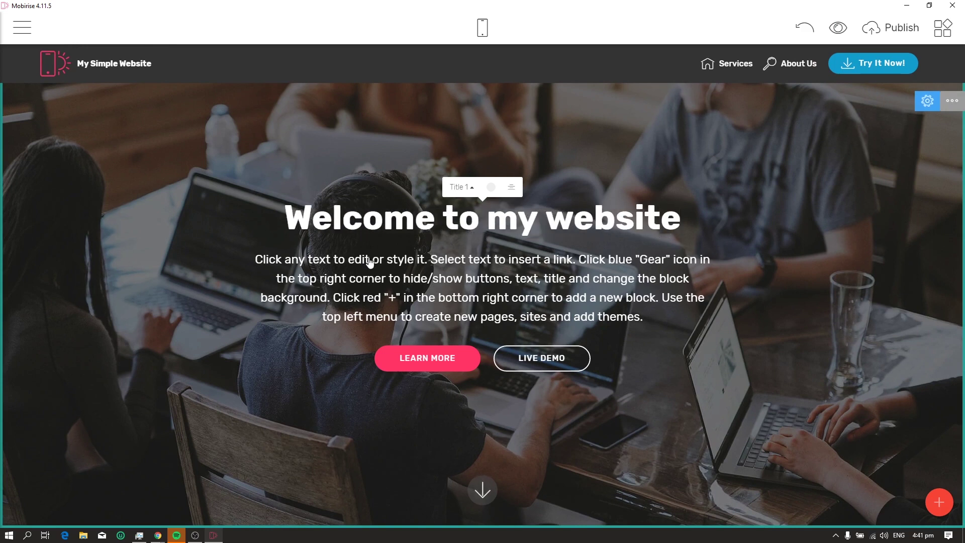
pyautogui.click(370, 260)
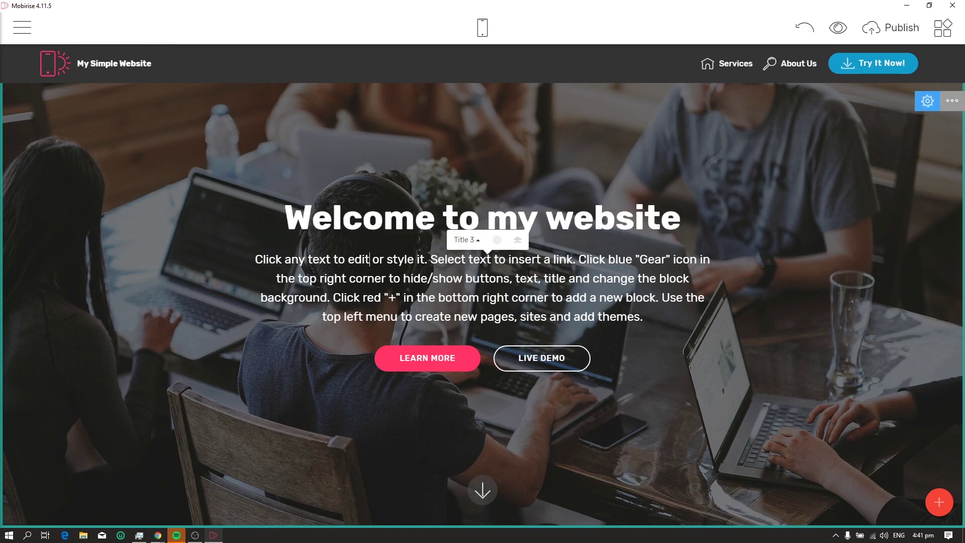
pyautogui.click(485, 223)
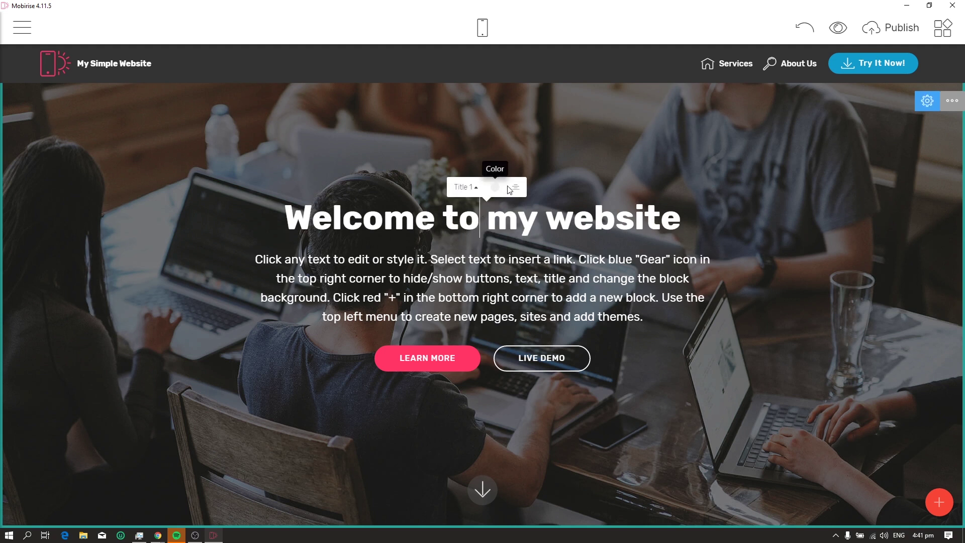
pyautogui.tripleClick(476, 198)
pyautogui.click(476, 196)
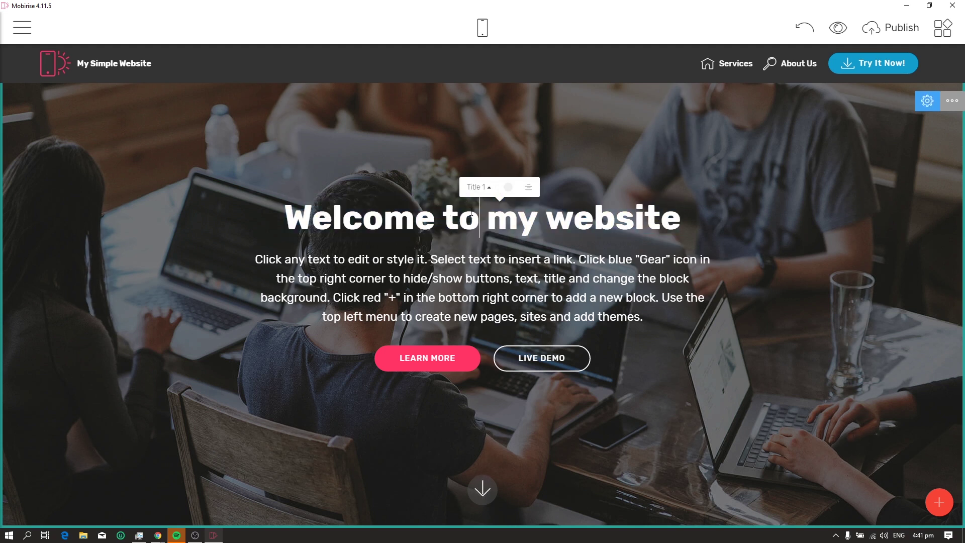
pyautogui.tripleClick(476, 197)
pyautogui.click(481, 187)
pyautogui.click(481, 187)
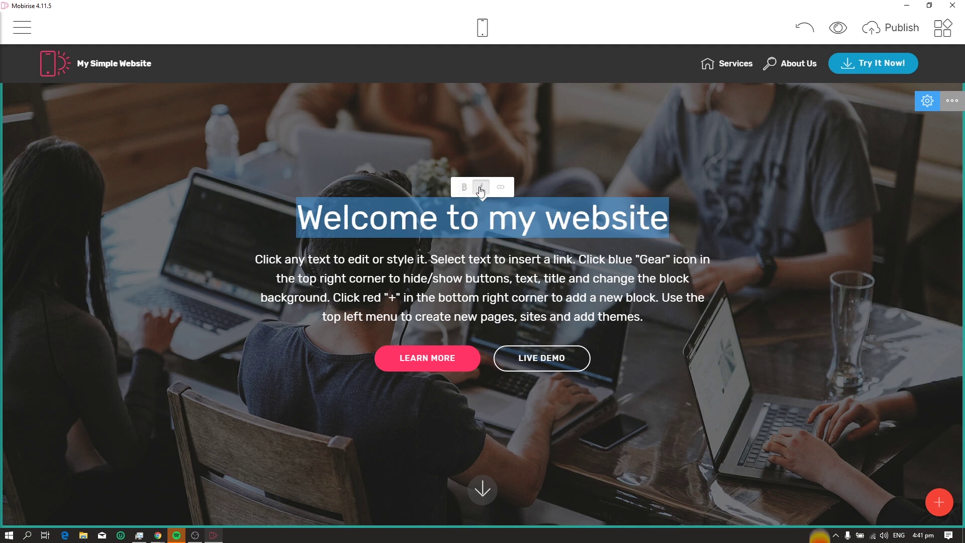
pyautogui.click(501, 191)
pyautogui.tripleClick(507, 192)
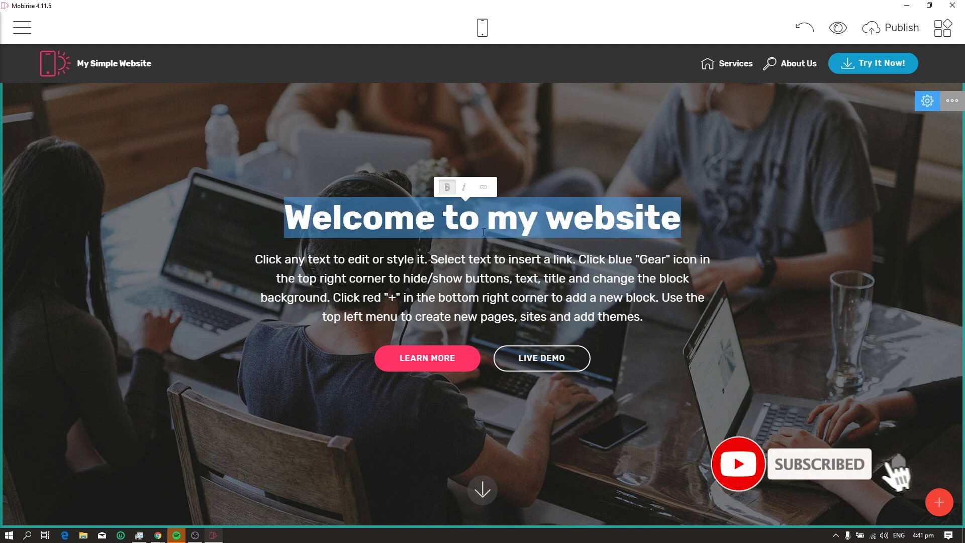
pyautogui.click(508, 192)
pyautogui.click(508, 192)
pyautogui.click(536, 217)
pyautogui.click(497, 195)
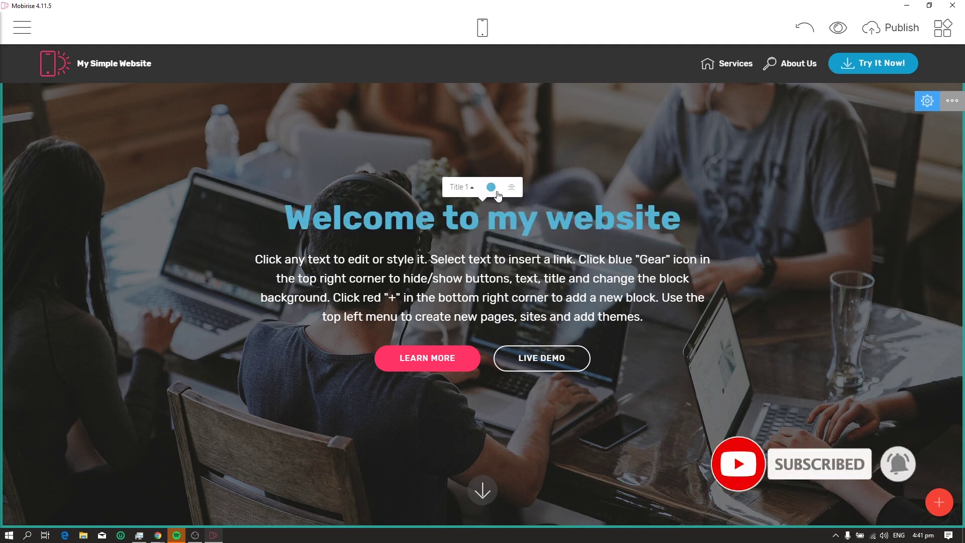
pyautogui.click(491, 187)
pyautogui.click(566, 226)
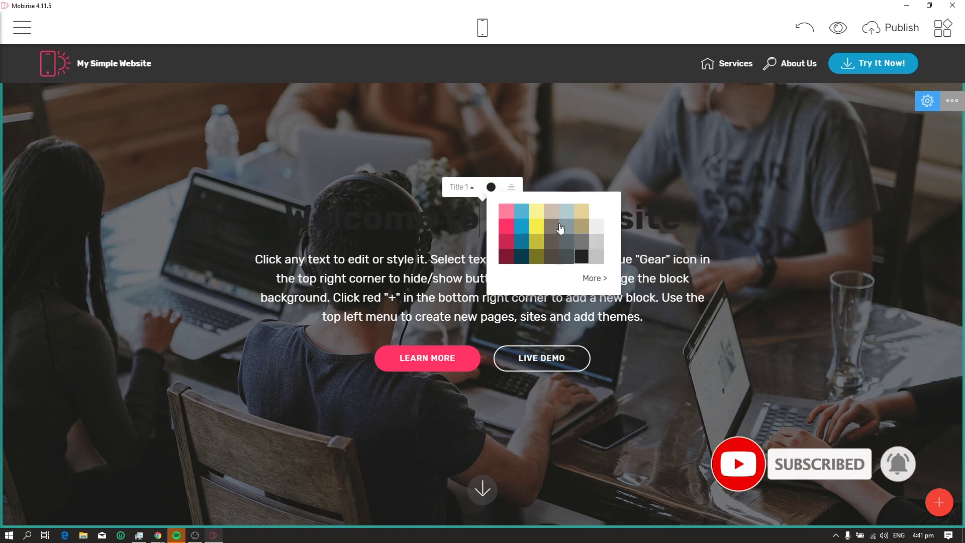
pyautogui.click(596, 211)
# Make the LEARN MORE button blue
pyautogui.click(473, 358)
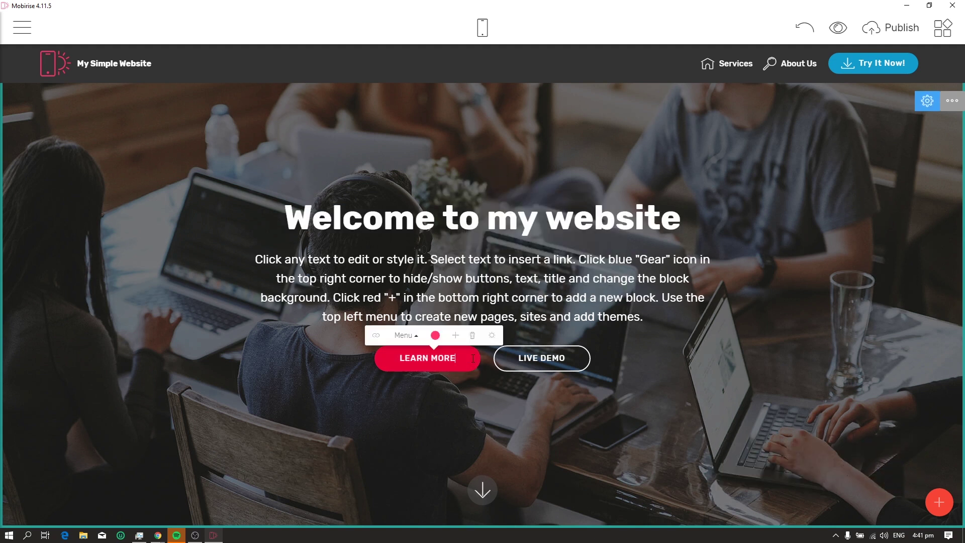
pyautogui.click(435, 336)
pyautogui.click(454, 254)
pyautogui.click(435, 254)
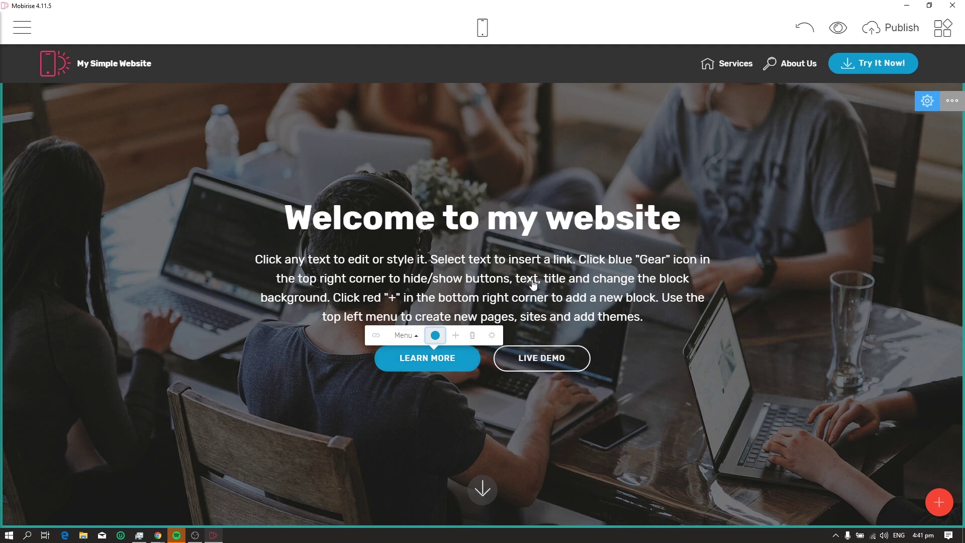
# Replace the intro paragraph with 'This is just a simple website using mobirise'
pyautogui.click(345, 276)
pyautogui.tripleClick(345, 276)
pyautogui.write('This i')
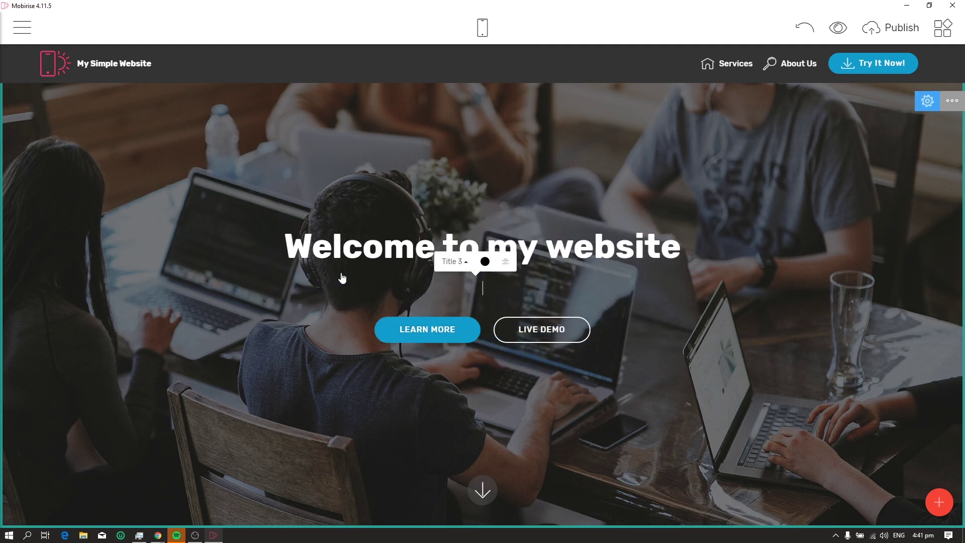
pyautogui.write('s just a simple website using mobirise')
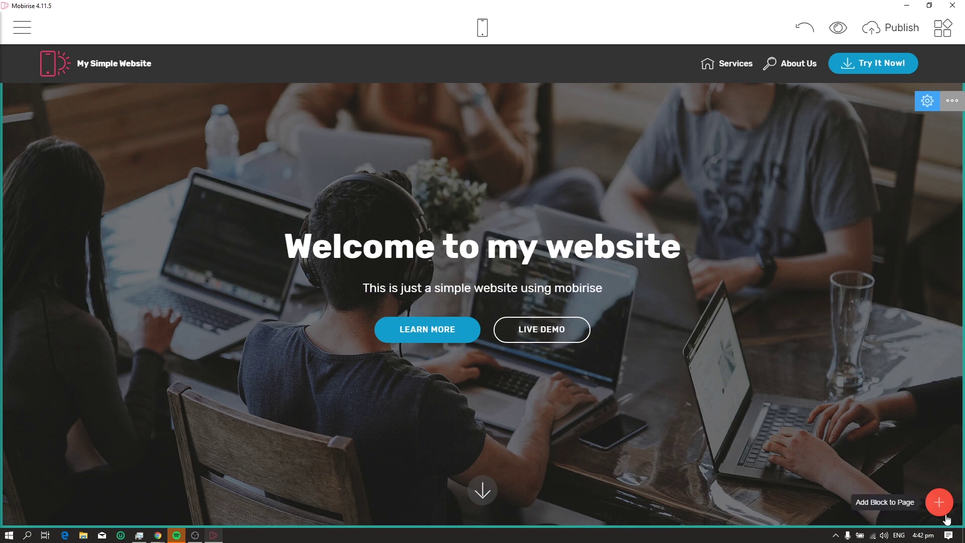
pyautogui.click(939, 502)
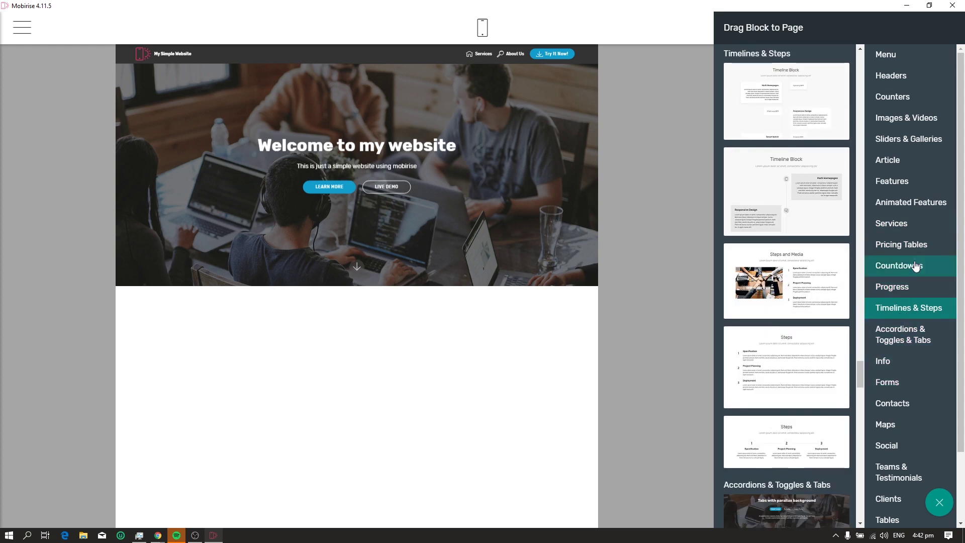
# Drag an Article text block below the intro header
pyautogui.moveTo(887, 160)
pyautogui.moveTo(786, 248); pyautogui.dragTo(400, 322)
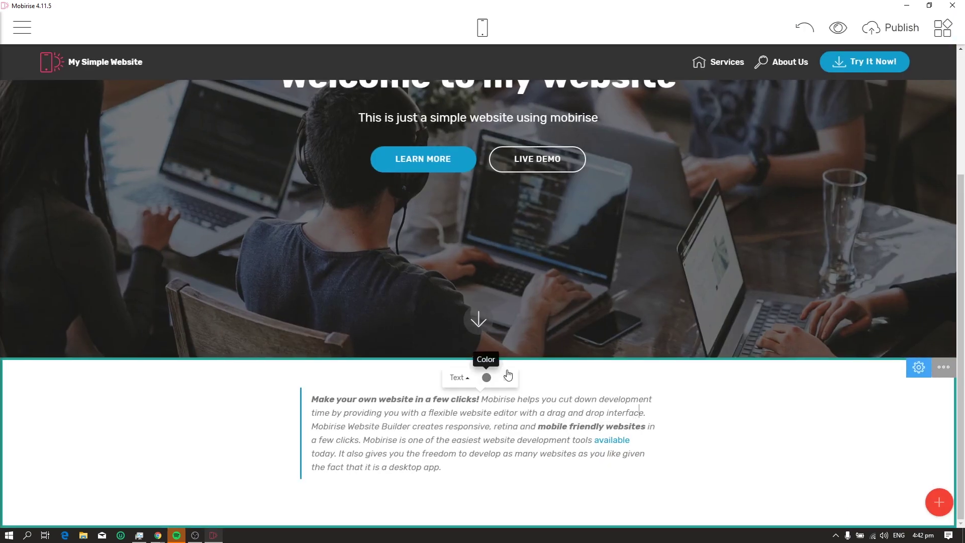
pyautogui.click(919, 367)
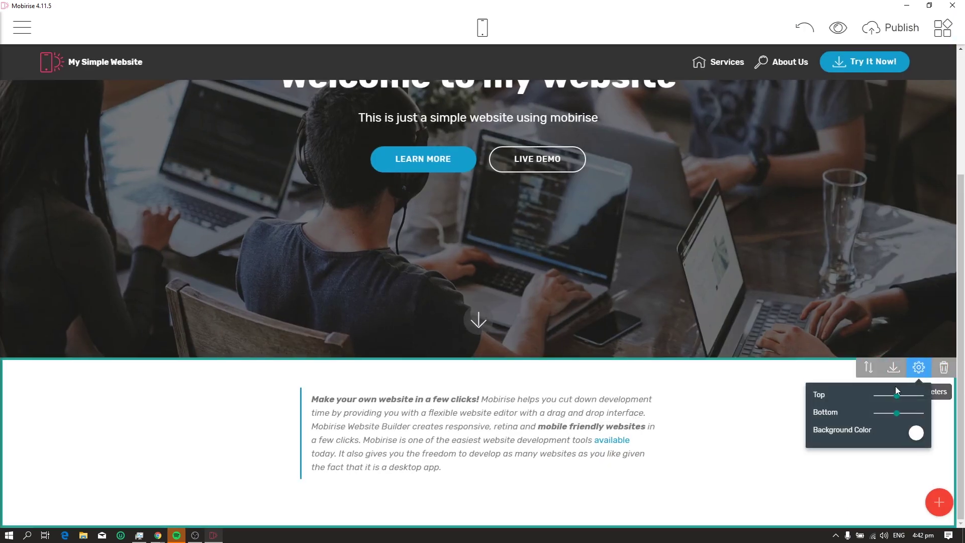
pyautogui.click(612, 458)
# Try a blue section background with white paragraph text, then restore the grey text
pyautogui.click(74, 363)
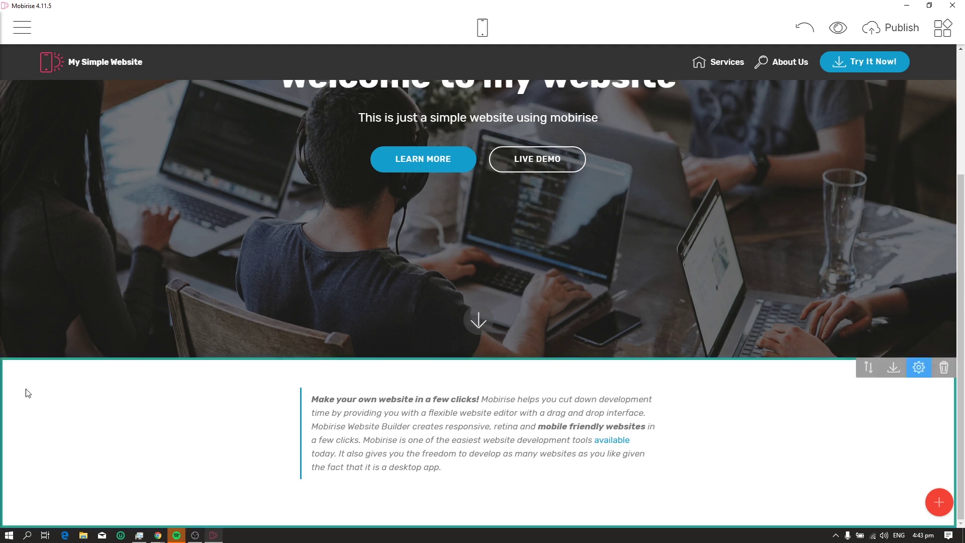
pyautogui.click(918, 367)
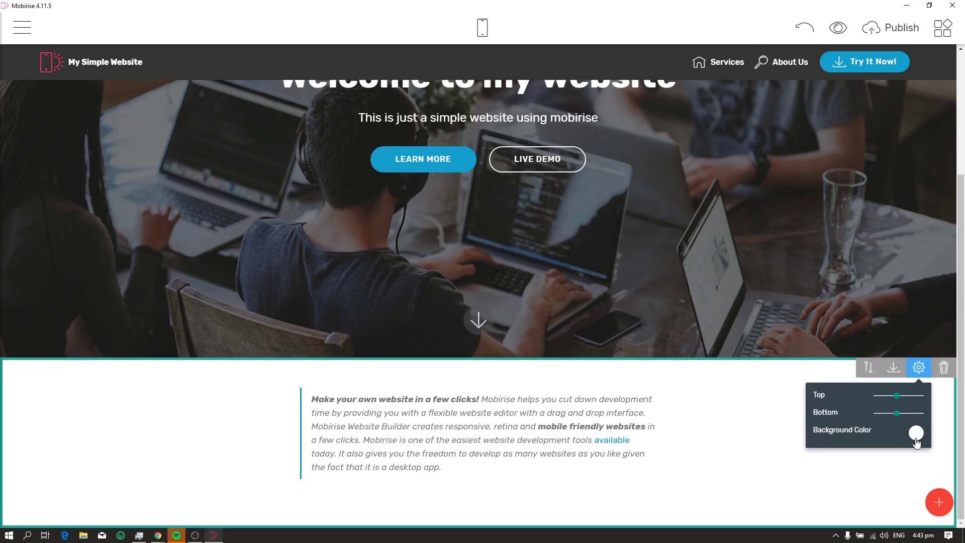
pyautogui.click(915, 432)
pyautogui.click(865, 352)
pyautogui.click(504, 429)
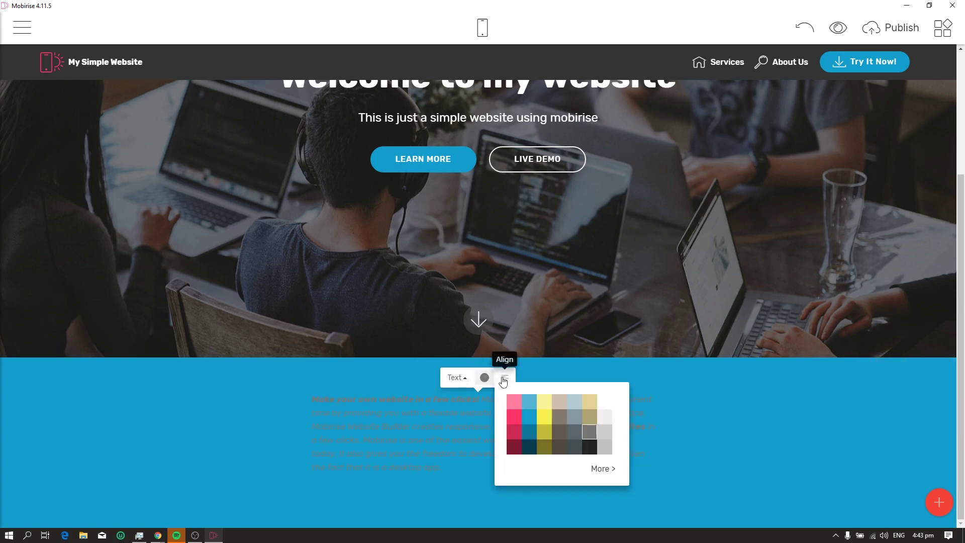
pyautogui.click(499, 413)
pyautogui.click(457, 404)
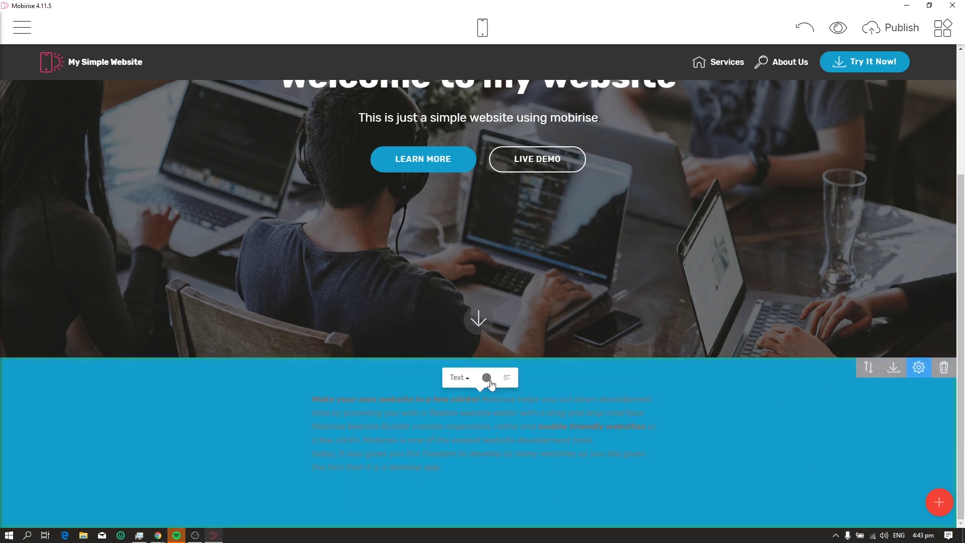
pyautogui.click(483, 377)
pyautogui.click(472, 377)
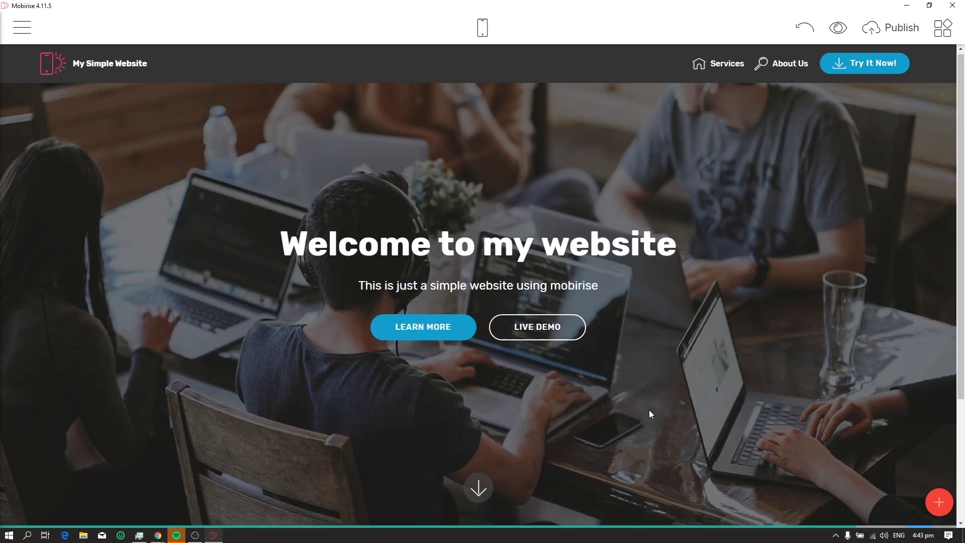
# Set the article section's background colour to light grey
pyautogui.click(918, 367)
pyautogui.click(915, 433)
pyautogui.click(945, 370)
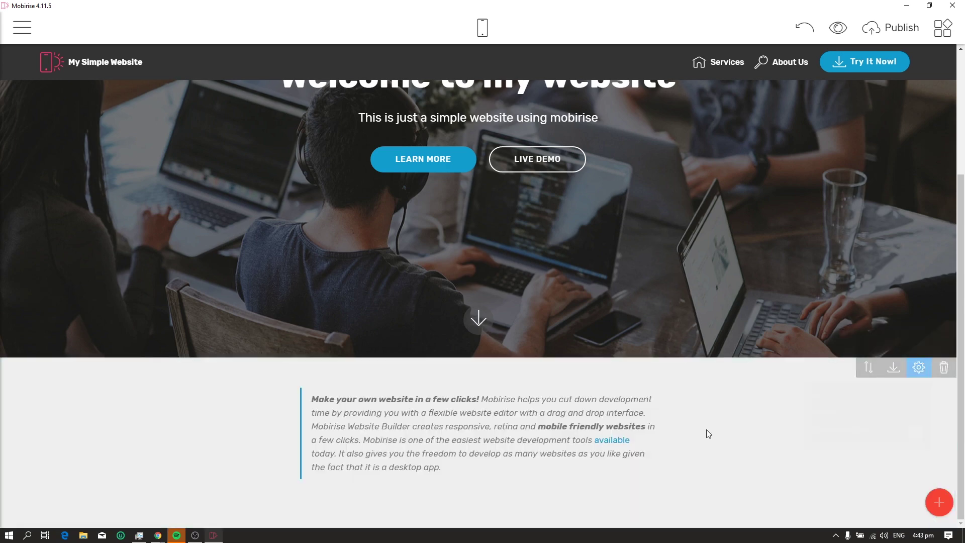
pyautogui.click(938, 502)
# Add a three-column Article block, then the 'Get to know us better' Counters block below it
pyautogui.moveTo(788, 311); pyautogui.dragTo(375, 420)
pyautogui.click(890, 75)
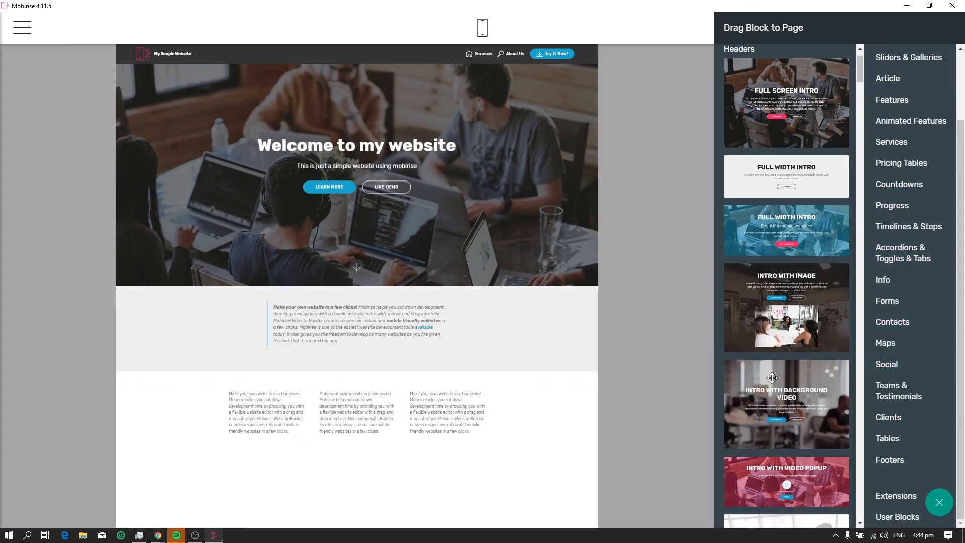
pyautogui.click(892, 97)
pyautogui.scroll(-2, 913, 341)
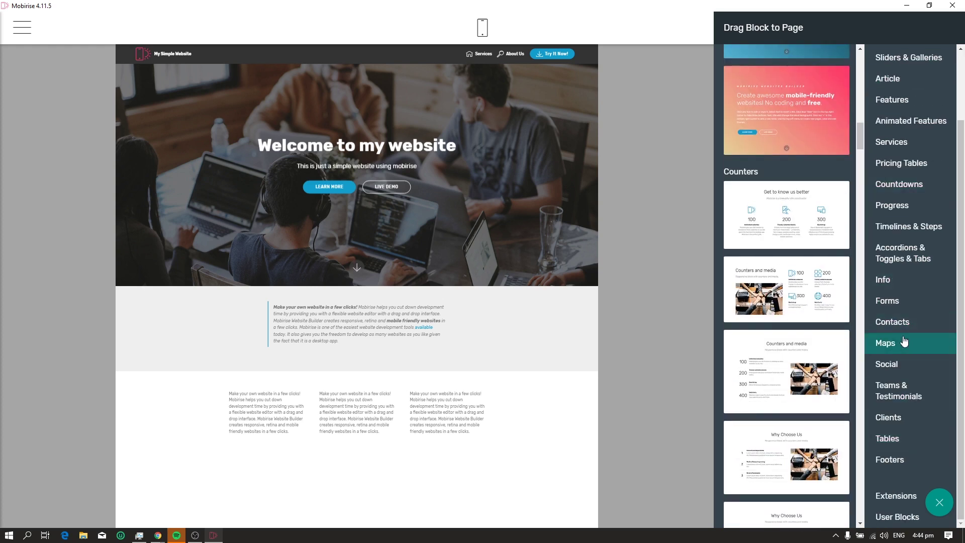
pyautogui.scroll(2, 913, 341)
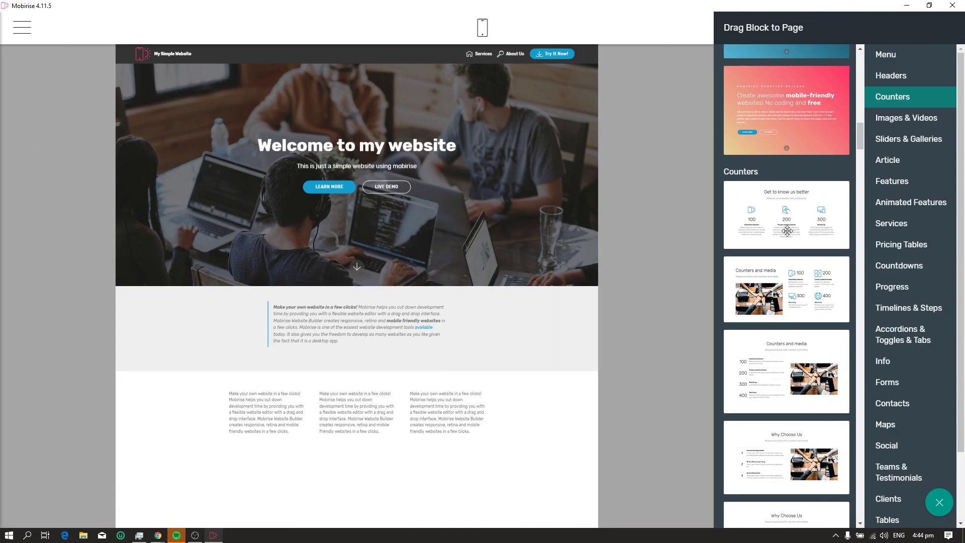
pyautogui.scroll(-4, 825, 314)
pyautogui.scroll(4, 824, 314)
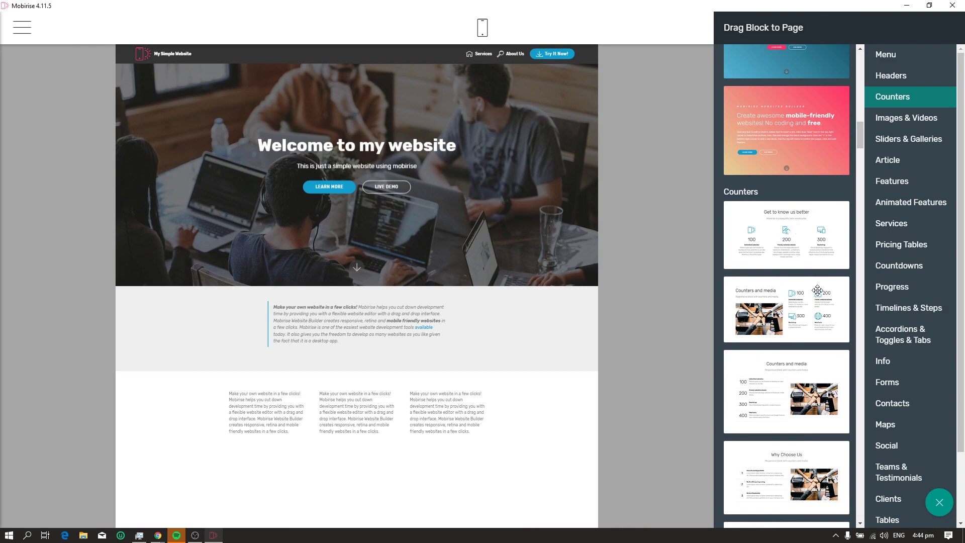
pyautogui.moveTo(818, 221); pyautogui.dragTo(366, 378)
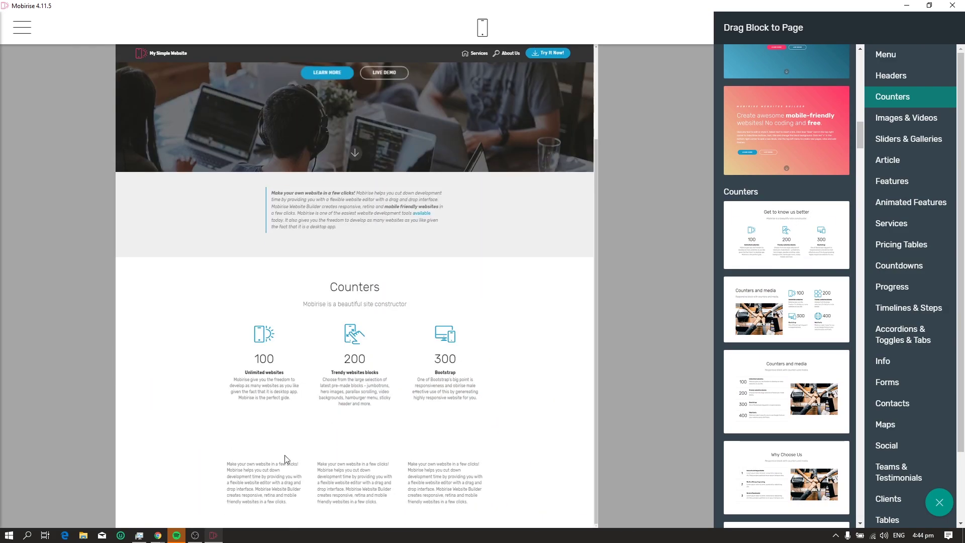
pyautogui.scroll(4, 610, 153)
pyautogui.scroll(-2, 610, 152)
pyautogui.moveTo(862, 100); pyautogui.dragTo(851, 211)
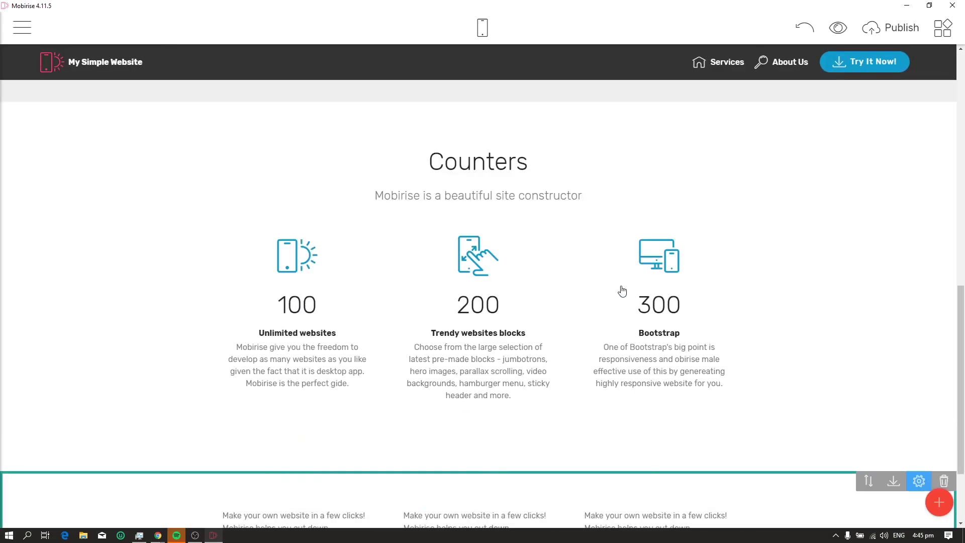
# Add a Contact Form block below the text columns
pyautogui.click(938, 501)
pyautogui.scroll(-5, 828, 356)
pyautogui.scroll(-10, 828, 356)
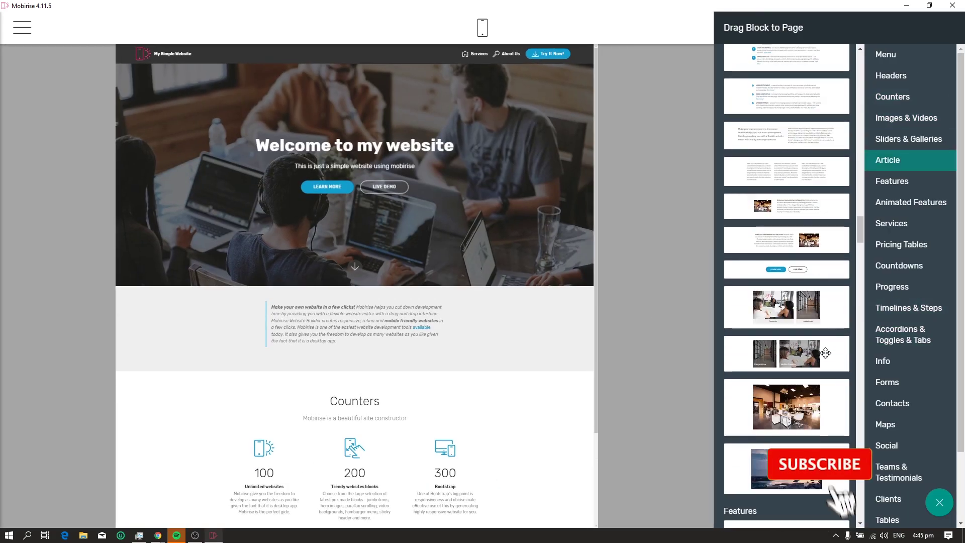
pyautogui.moveTo(786, 100); pyautogui.dragTo(357, 518)
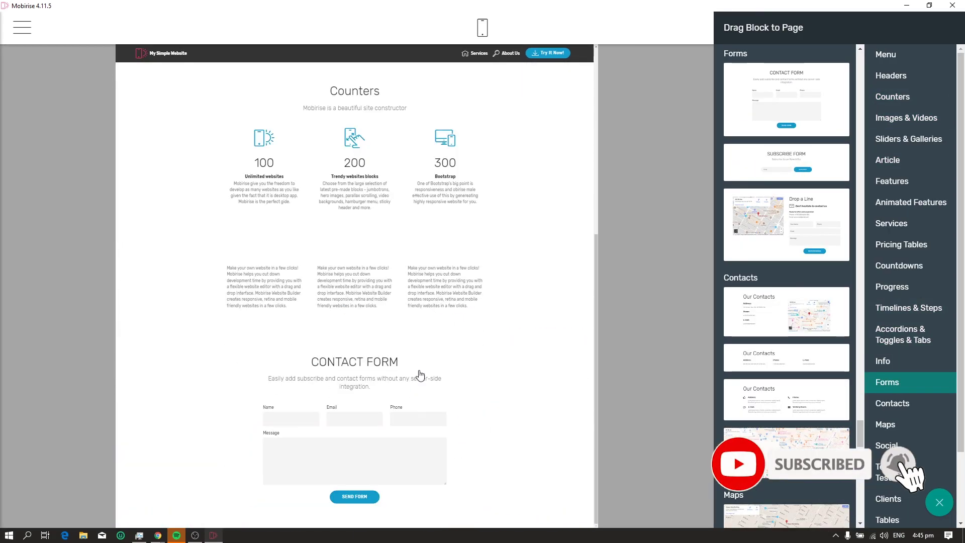
pyautogui.click(892, 403)
pyautogui.scroll(1, 517, 312)
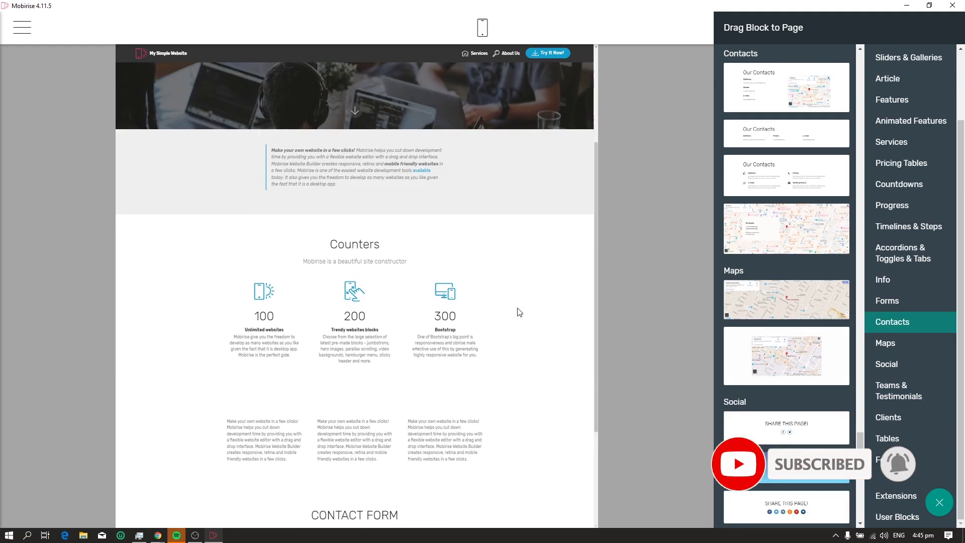
pyautogui.click(897, 444)
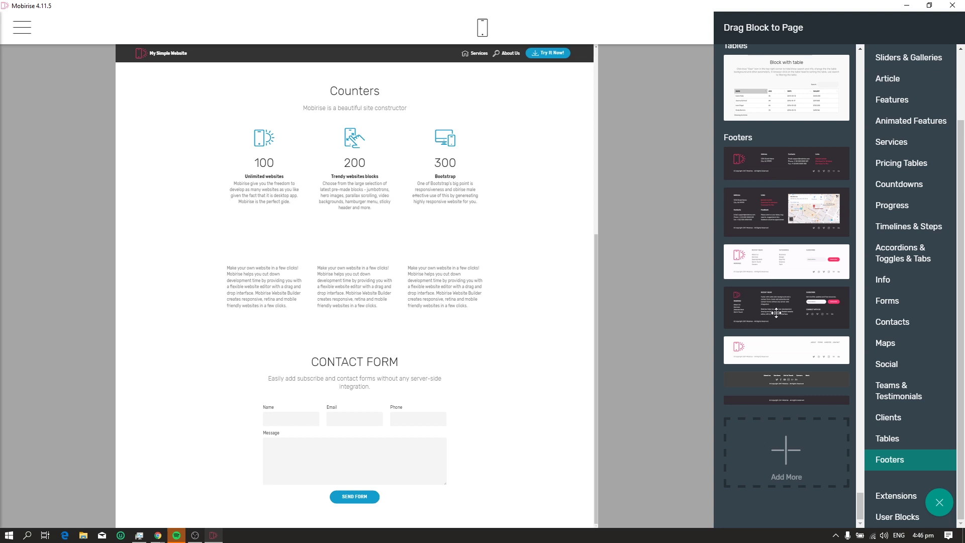
# Add a footer block and change its brand and copyright text to My Simple Website
pyautogui.moveTo(776, 313); pyautogui.dragTo(332, 520)
pyautogui.doubleClick(219, 395)
pyautogui.write('My Simple Website')
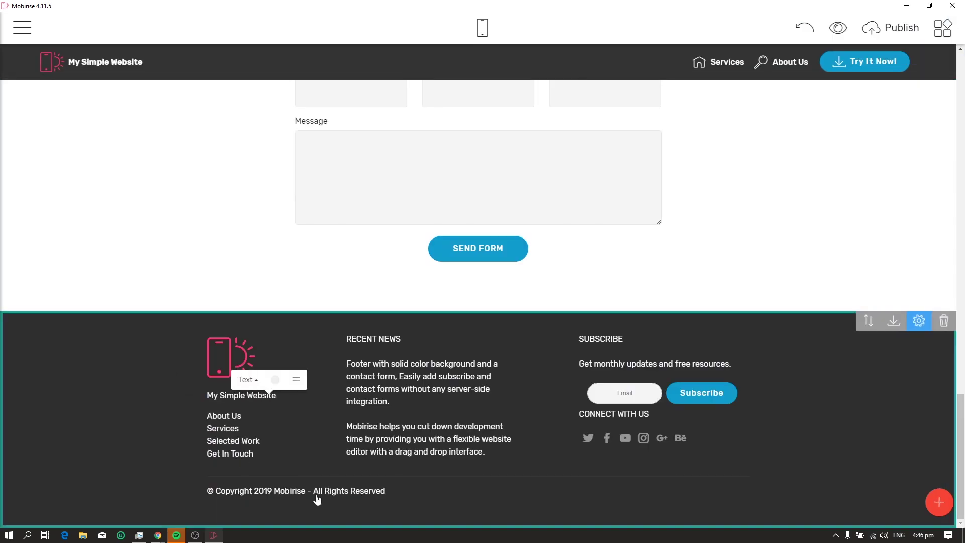
pyautogui.doubleClick(289, 491)
pyautogui.write('M')
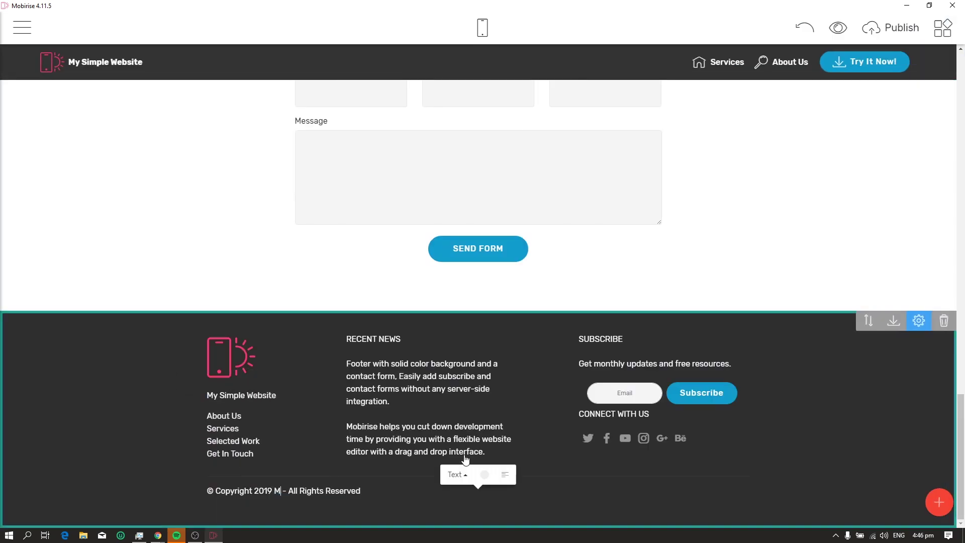
# Check the footer Twitter icon's link settings, then close the block library
pyautogui.click(587, 438)
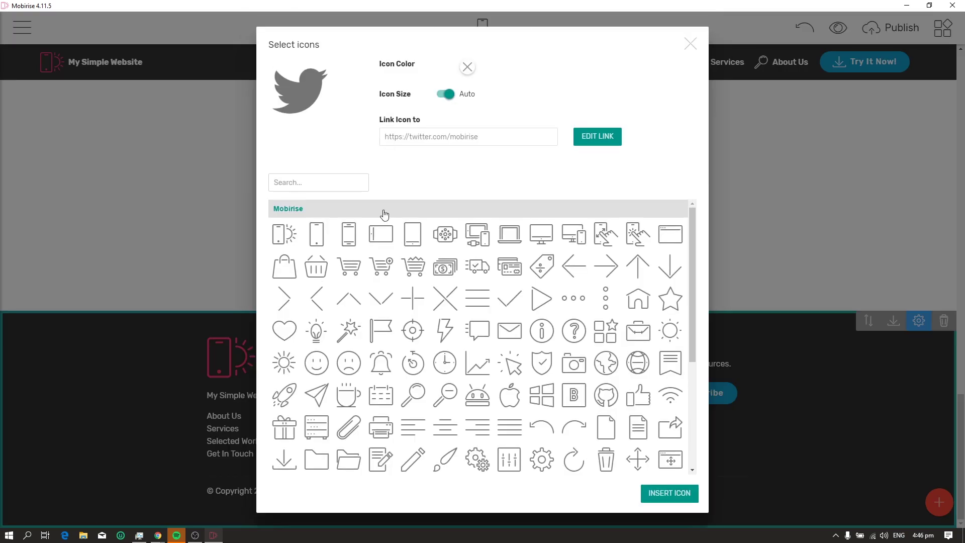
pyautogui.scroll(-5, 397, 221)
pyautogui.click(482, 138)
pyautogui.click(639, 45)
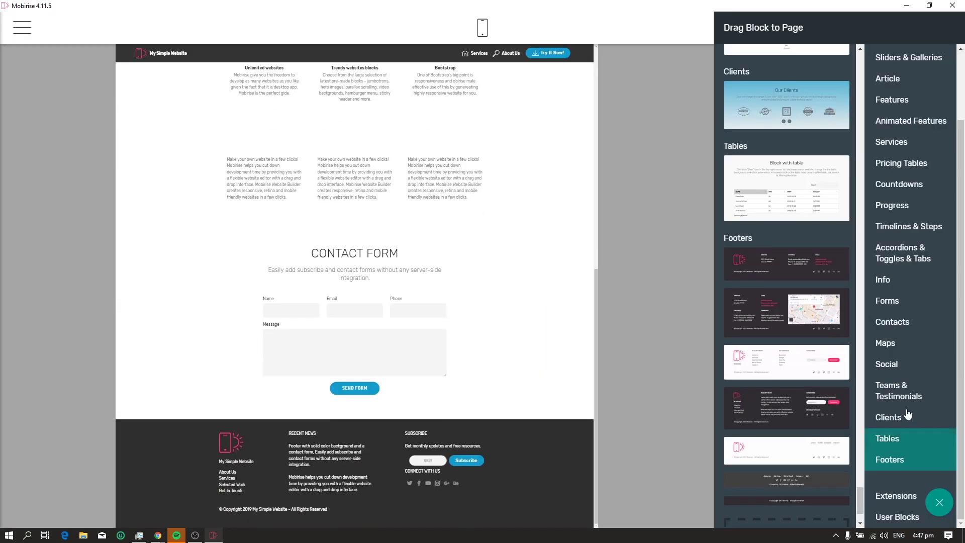
pyautogui.click(693, 185)
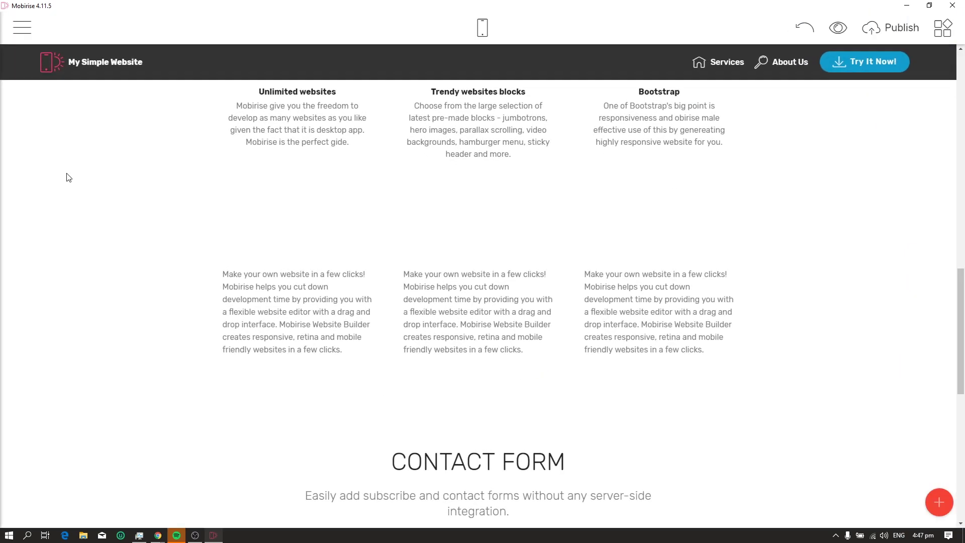
pyautogui.scroll(15, 371, 191)
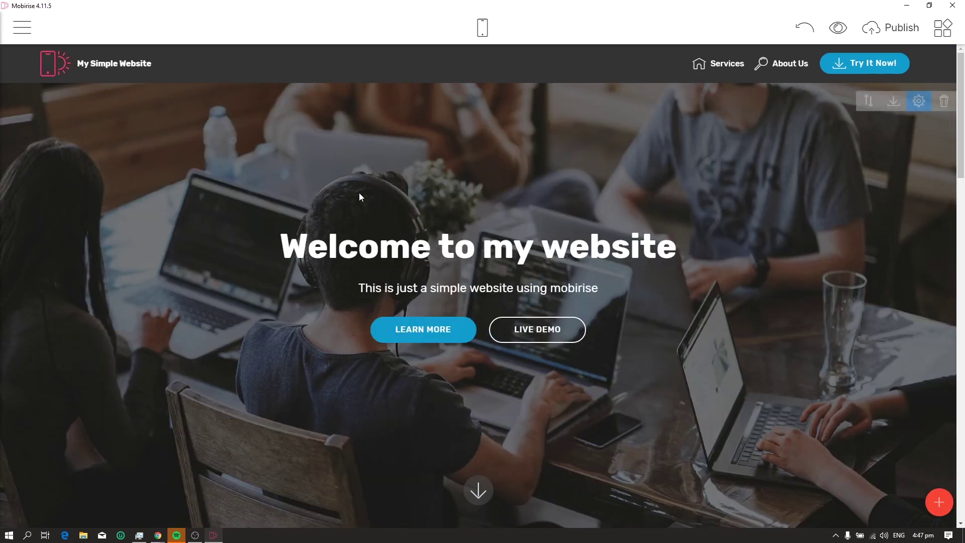
# Create a new blank page named Services from the site menu's Pages list
pyautogui.click(48, 26)
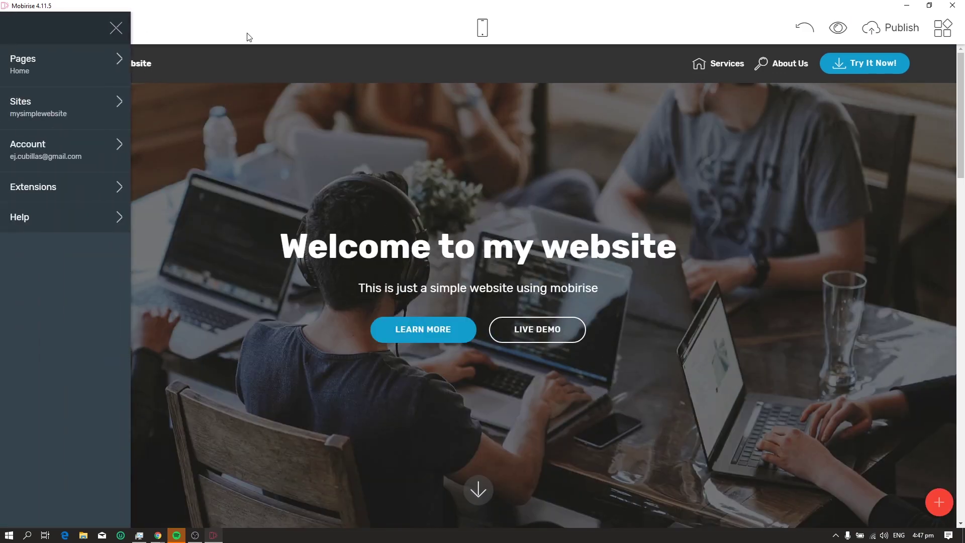
pyautogui.click(248, 36)
pyautogui.click(28, 31)
pyautogui.click(23, 28)
pyautogui.click(24, 29)
pyautogui.click(23, 29)
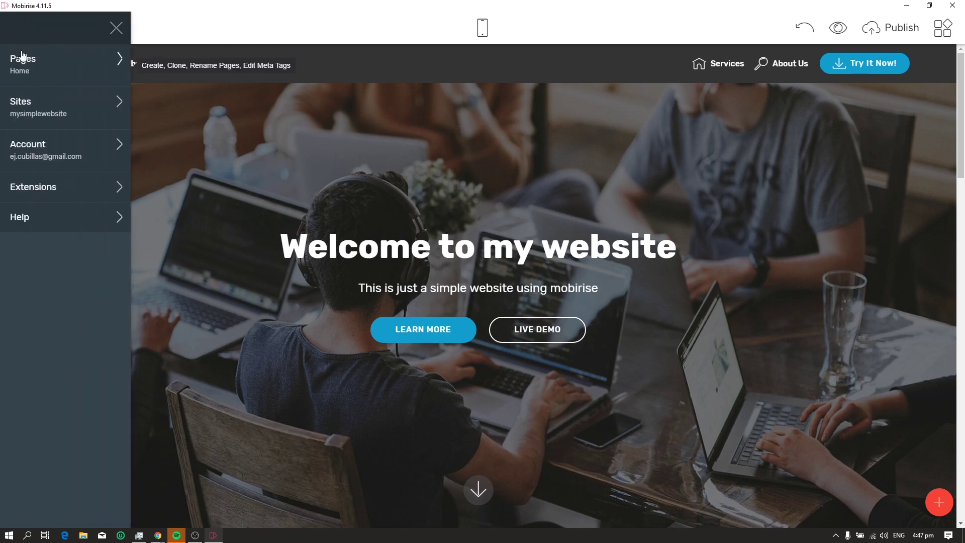
pyautogui.click(41, 68)
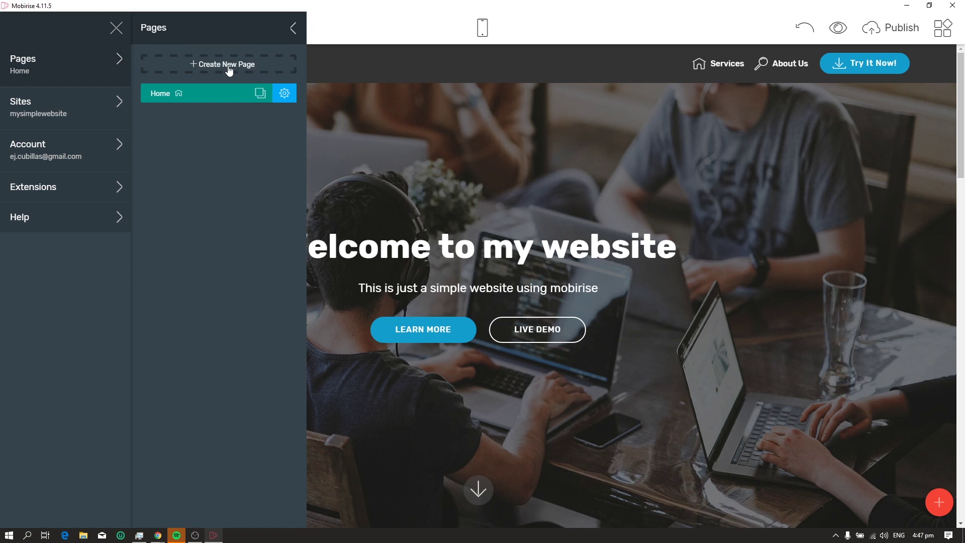
pyautogui.click(229, 65)
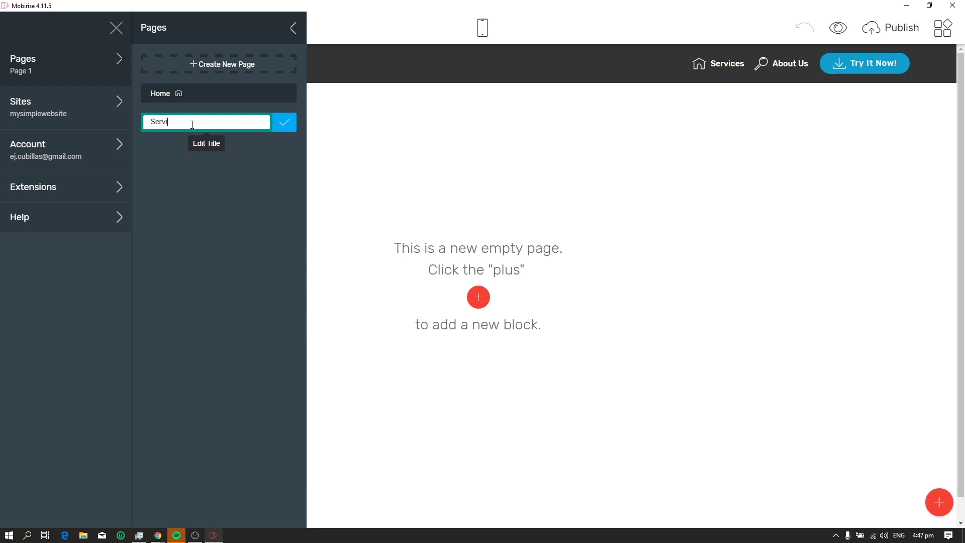
pyautogui.write('Services')
pyautogui.click(293, 131)
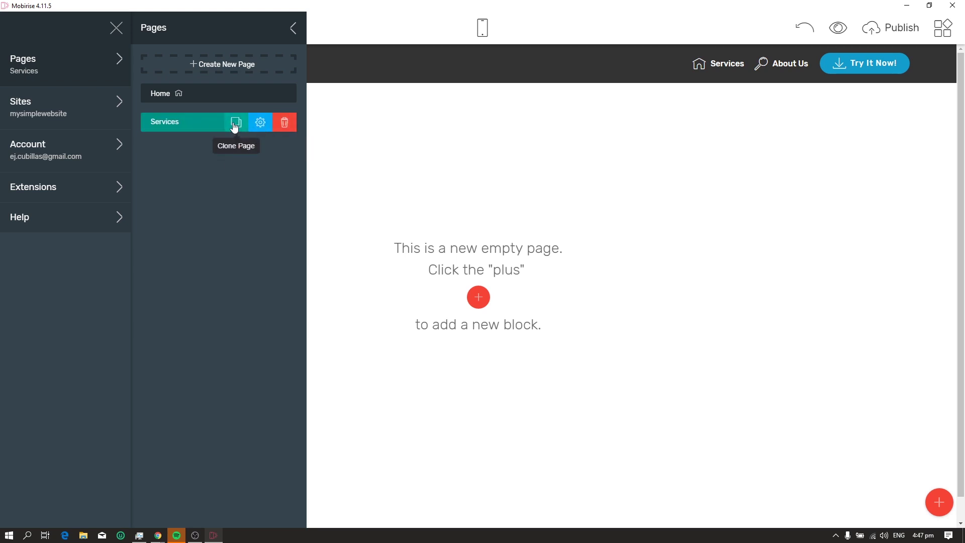
pyautogui.click(459, 216)
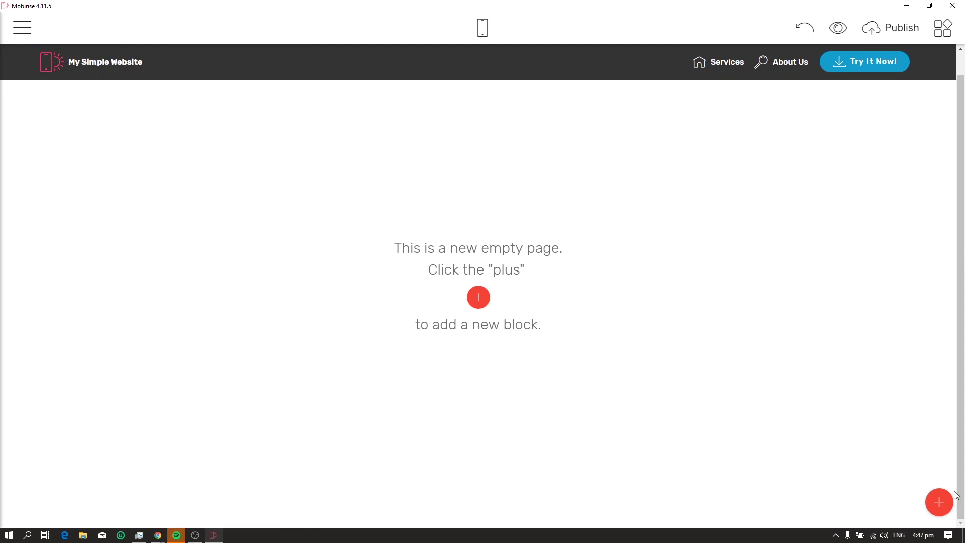
# Place a dark footer and the Our Shop block (watches at $790, $690, $990) on Services
pyautogui.click(938, 501)
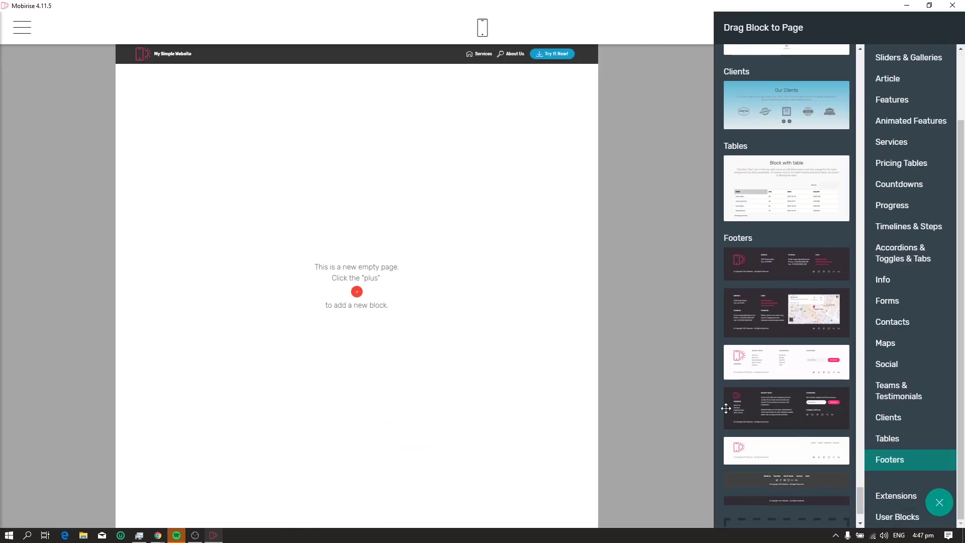
pyautogui.moveTo(725, 408); pyautogui.dragTo(424, 275)
pyautogui.click(891, 141)
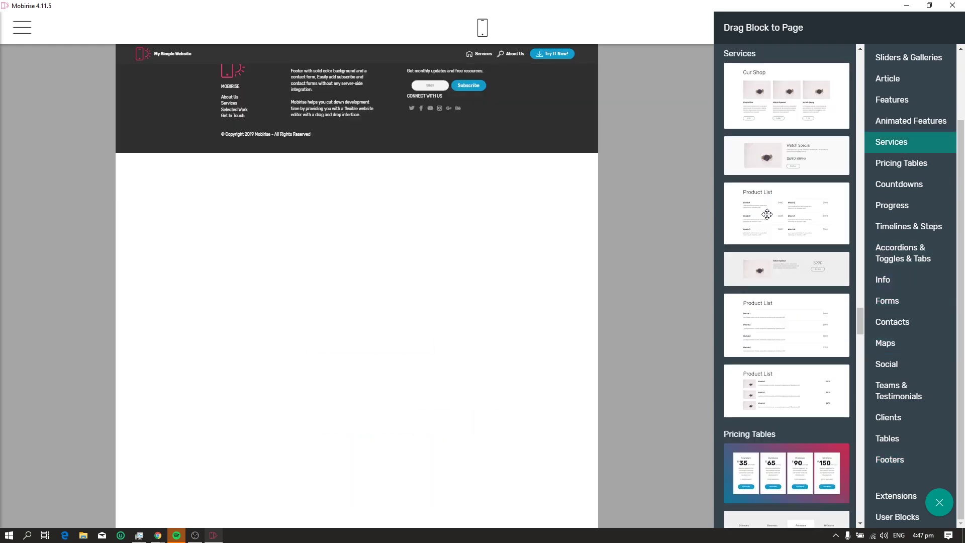
pyautogui.moveTo(775, 67); pyautogui.dragTo(392, 186)
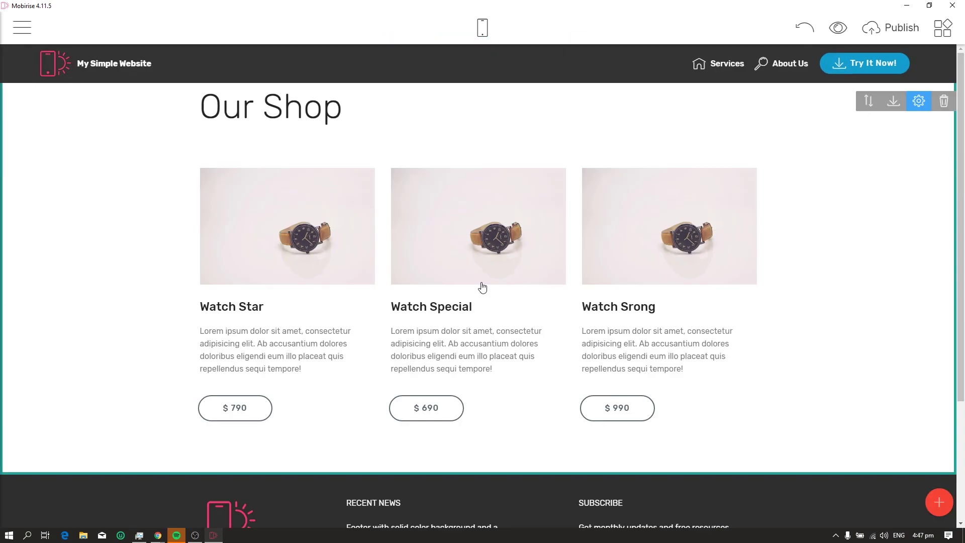
pyautogui.scroll(-2, 480, 299)
# Switch between the Home and Services pages in the page list to check both
pyautogui.click(22, 27)
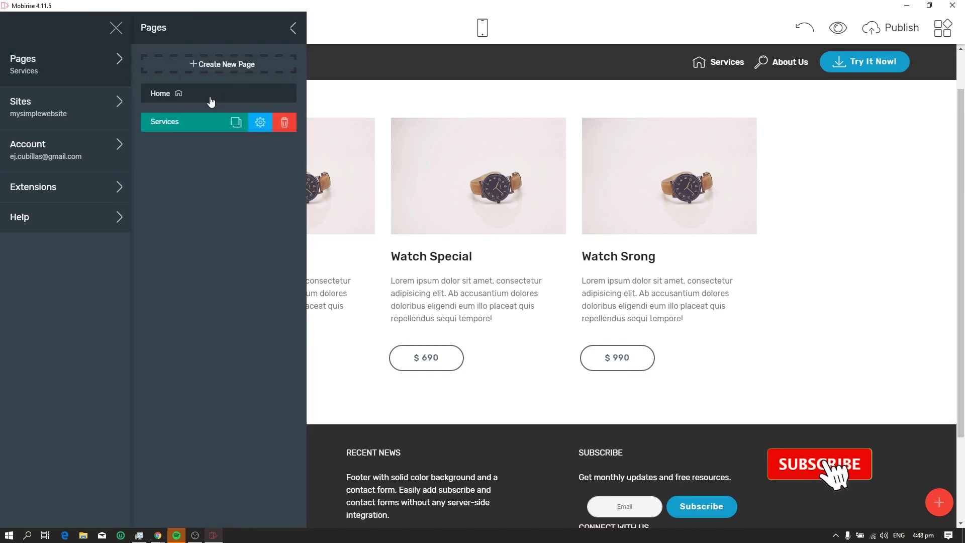
pyautogui.click(206, 96)
pyautogui.click(164, 121)
pyautogui.click(221, 95)
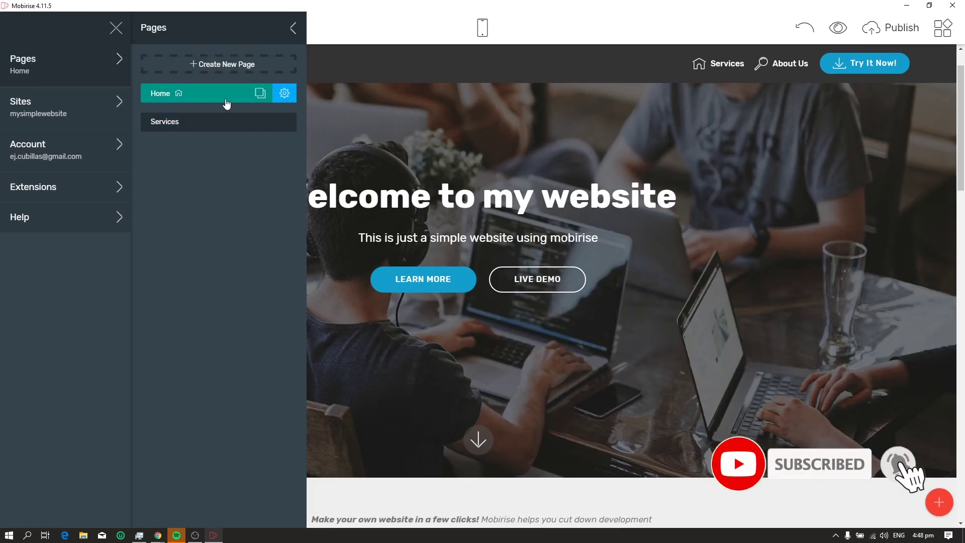
pyautogui.click(216, 121)
pyautogui.click(293, 28)
pyautogui.scroll(1, 519, 274)
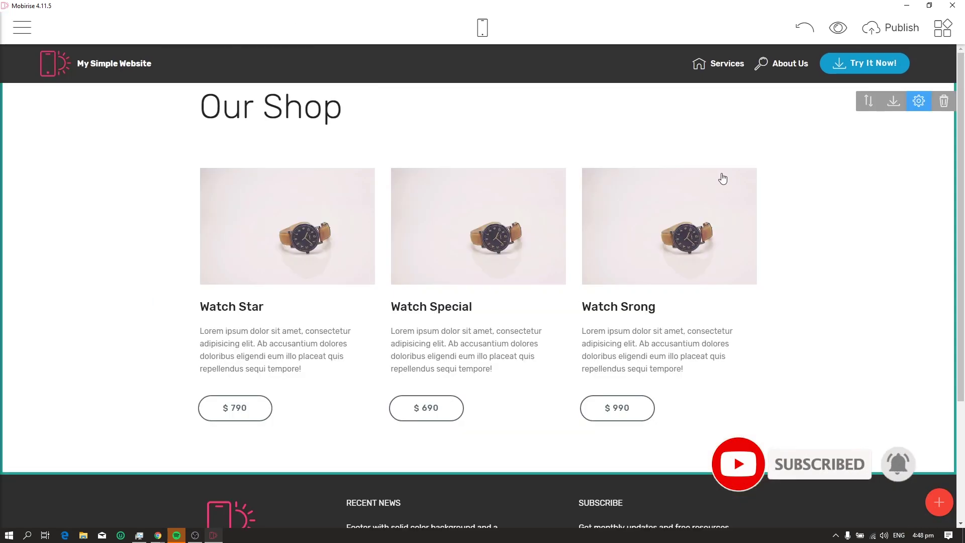
# In the Publish dialog, choose Local drive folder as the publishing method
pyautogui.click(889, 33)
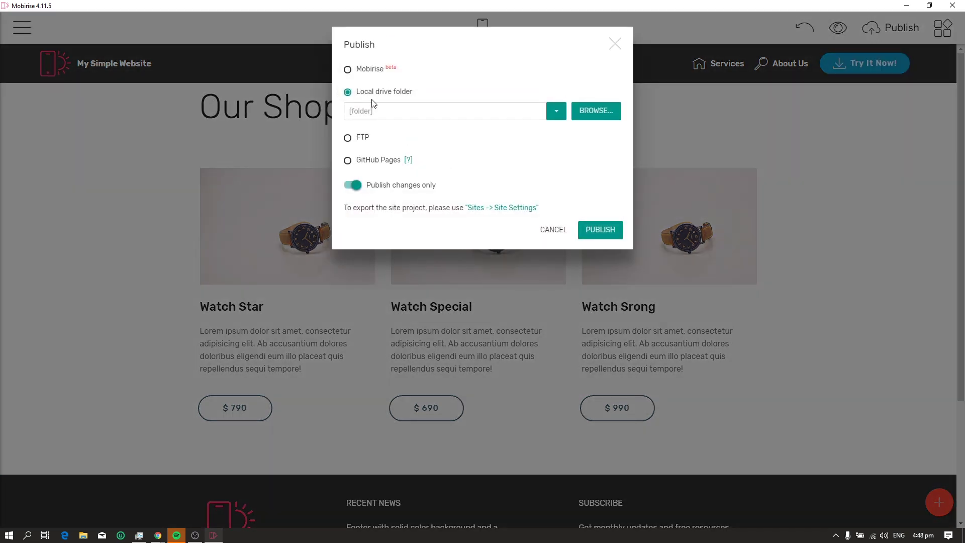
pyautogui.click(359, 140)
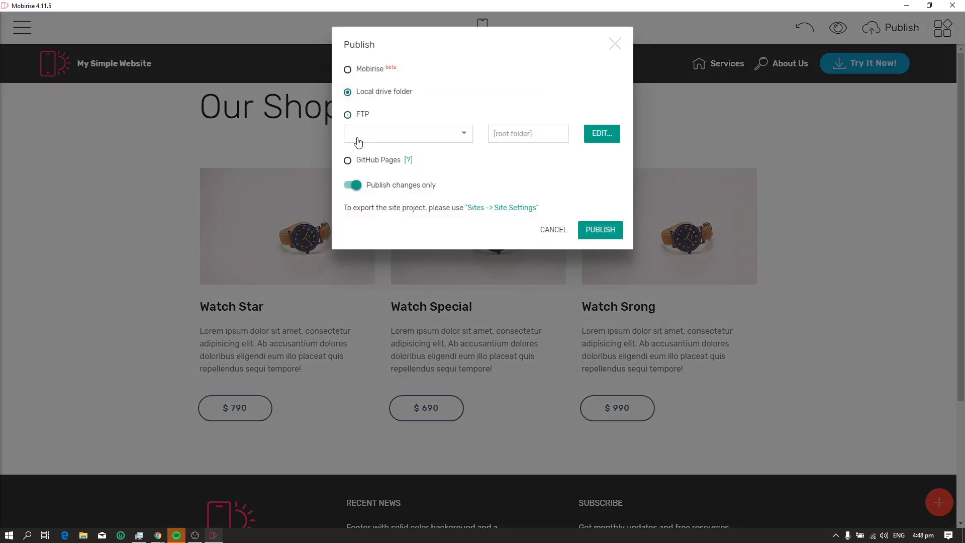
pyautogui.click(385, 97)
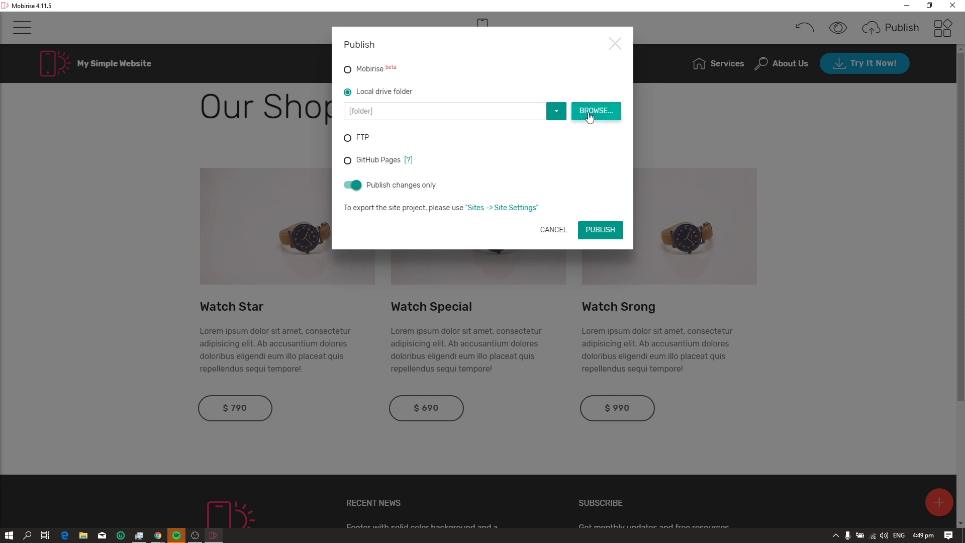
# Create a new mysimplewebsite folder in Documents and select it as the destination
pyautogui.click(582, 112)
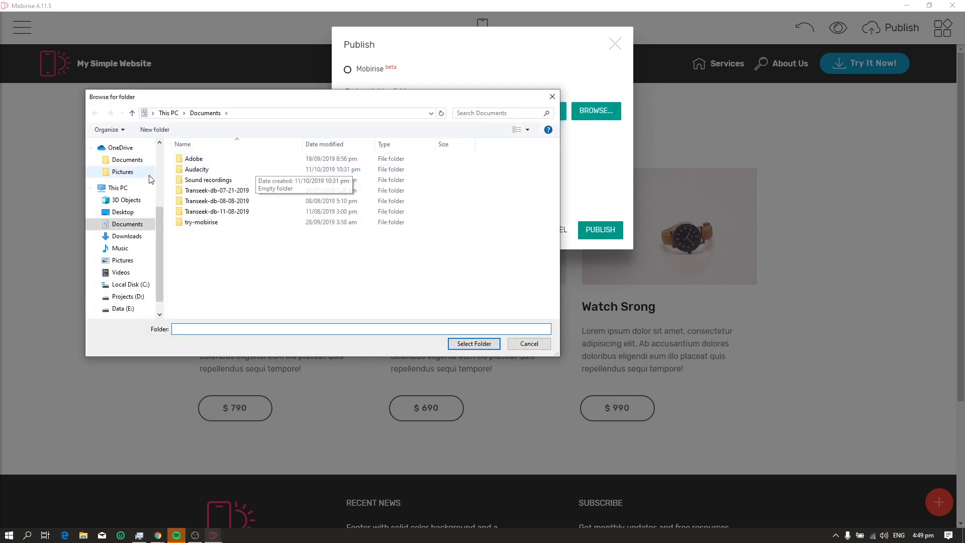
pyautogui.click(154, 130)
pyautogui.write('mysimplewebsi')
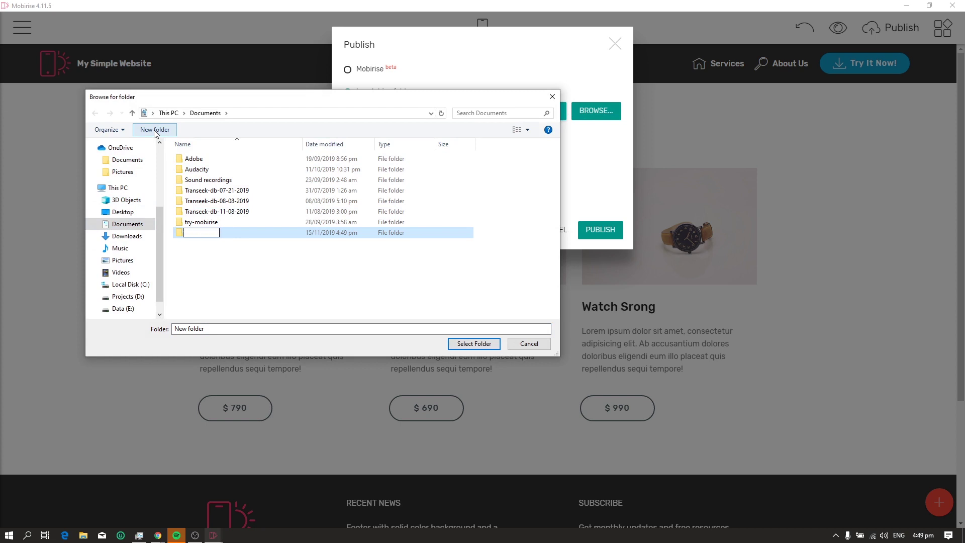
pyautogui.write('te')
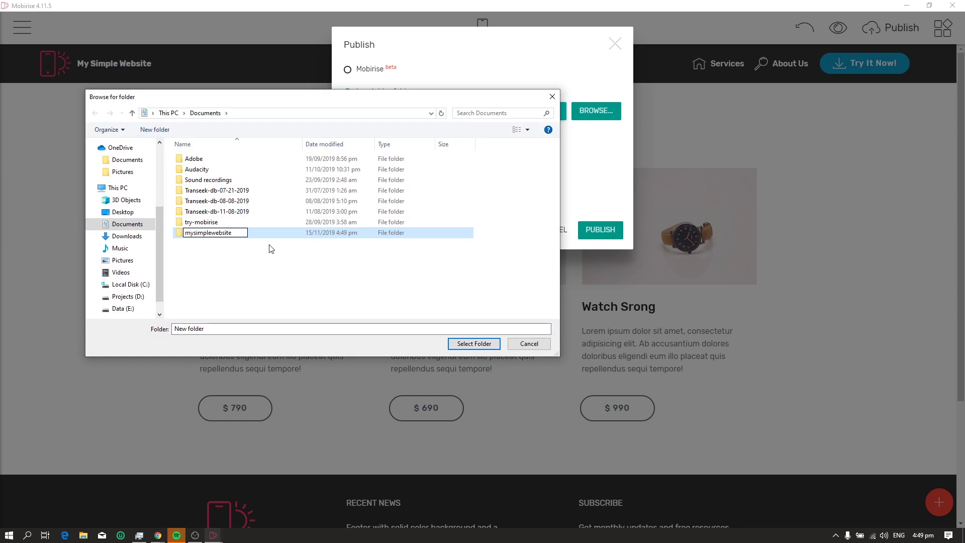
pyautogui.click(241, 239)
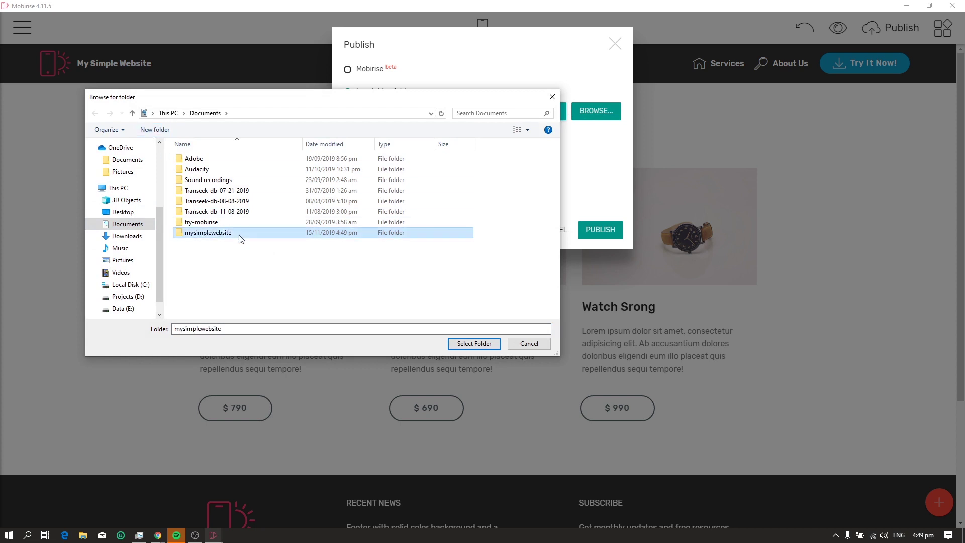
pyautogui.click(465, 344)
pyautogui.moveTo(350, 110); pyautogui.dragTo(521, 116)
pyautogui.click(510, 140)
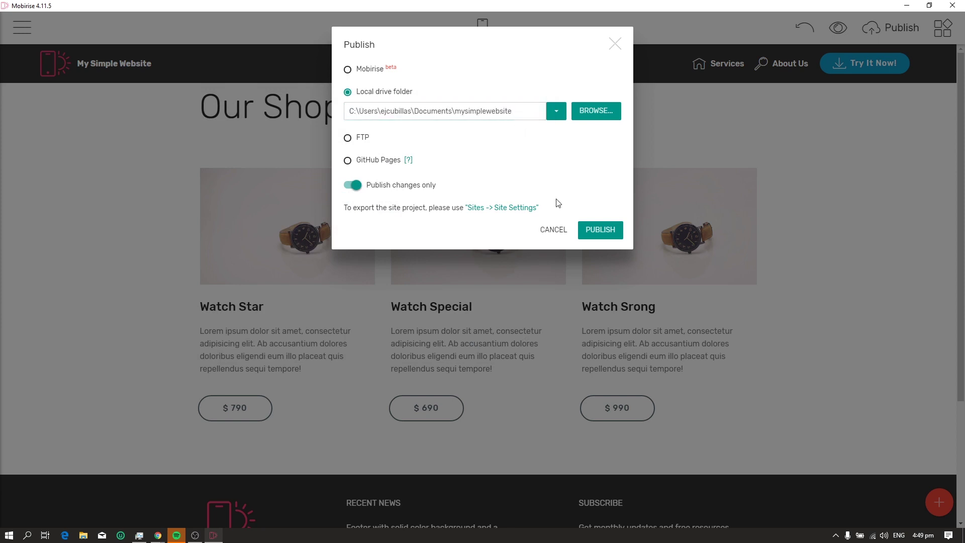
# Publish the site, then open index.html from Documents\mysimplewebsite in File Explorer
pyautogui.click(587, 232)
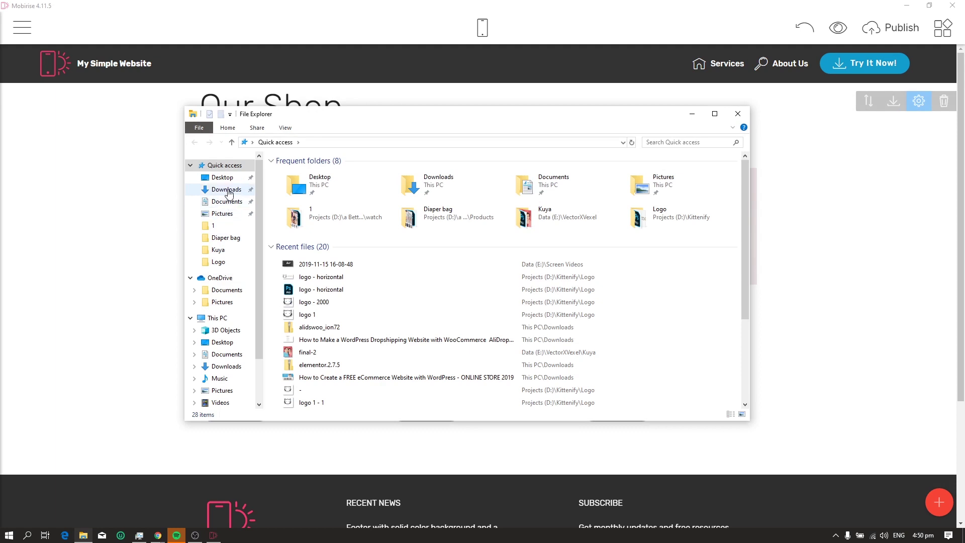
pyautogui.click(227, 190)
pyautogui.click(227, 202)
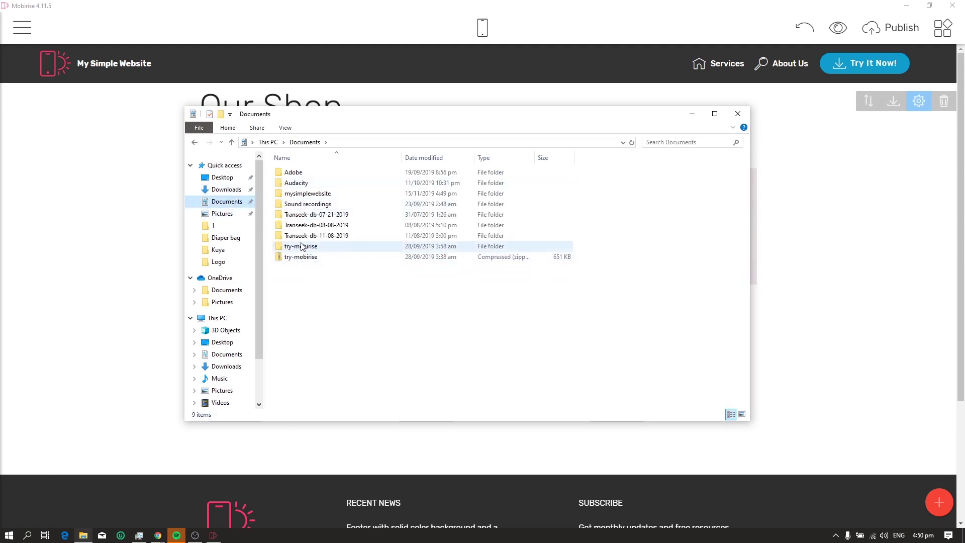
pyautogui.doubleClick(304, 193)
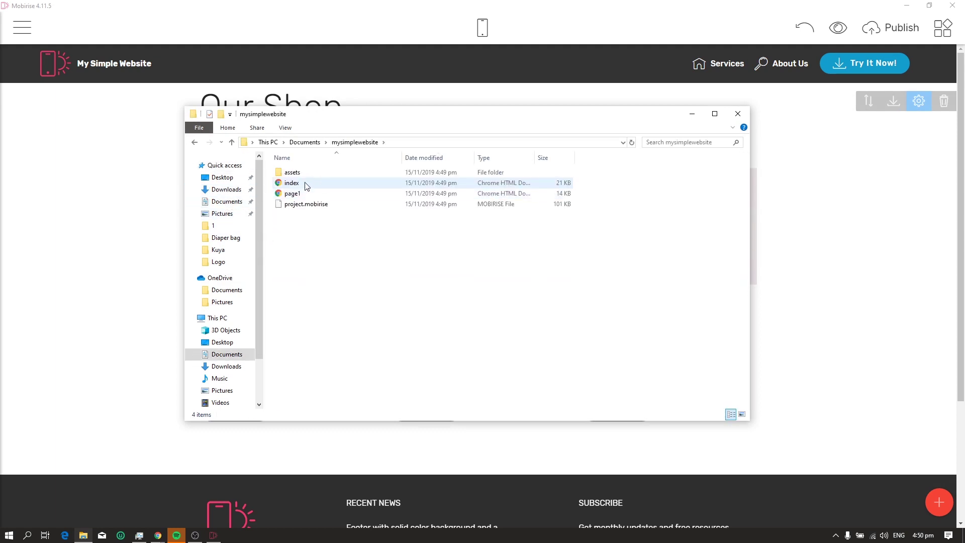
pyautogui.click(306, 187)
pyautogui.doubleClick(306, 186)
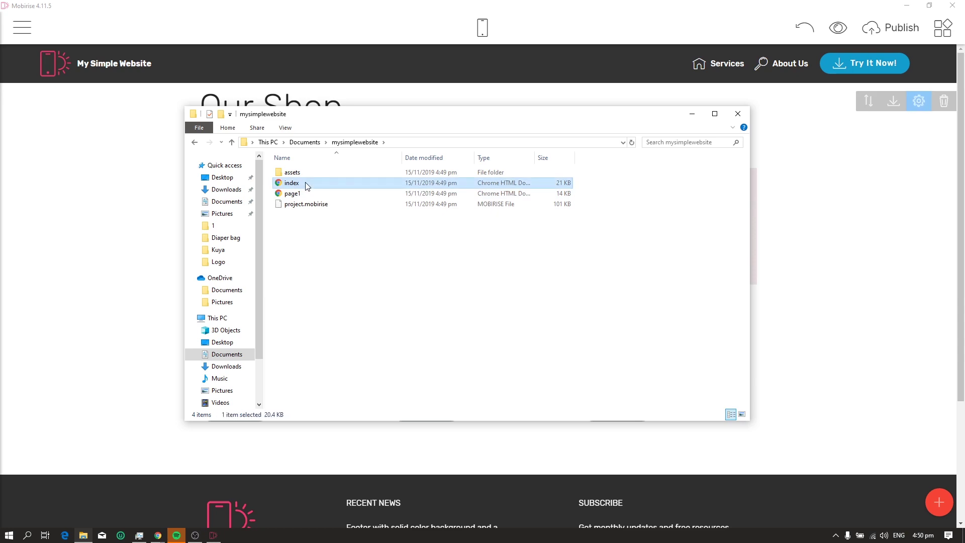
# Scroll the published index.html in Chrome to see counters reach 100, 200, 300 and the contact form
pyautogui.scroll(-20, 384, 222)
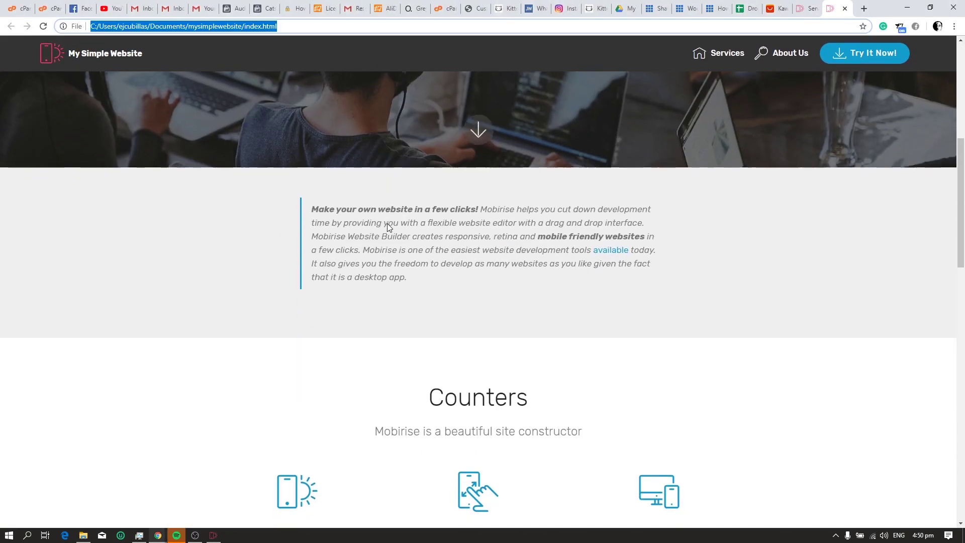
pyautogui.scroll(15, 381, 224)
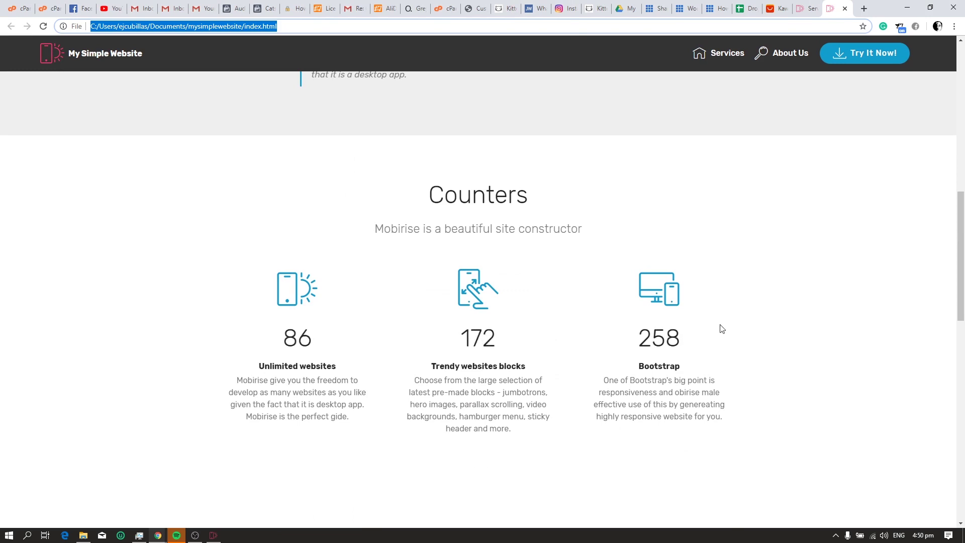
pyautogui.click(700, 338)
pyautogui.scroll(-14, 440, 343)
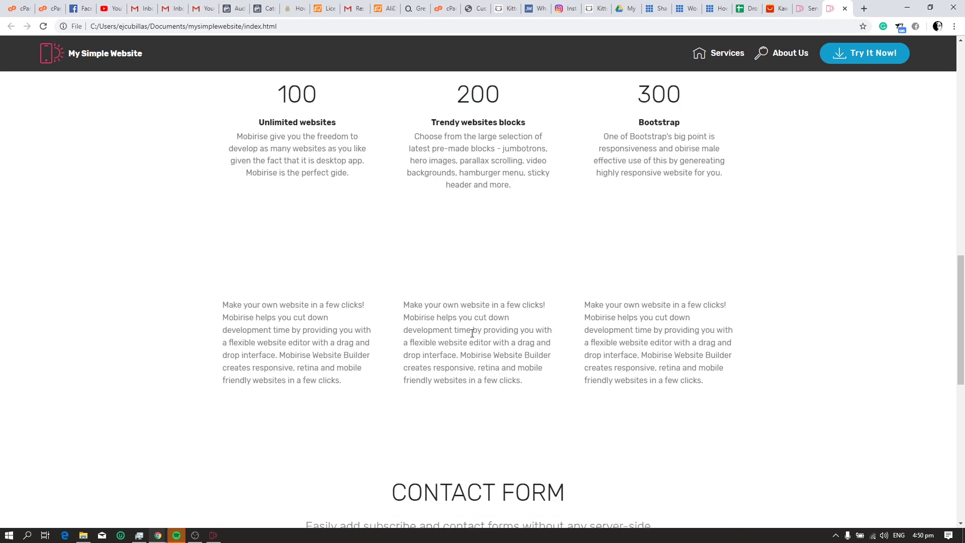
pyautogui.scroll(2, 471, 332)
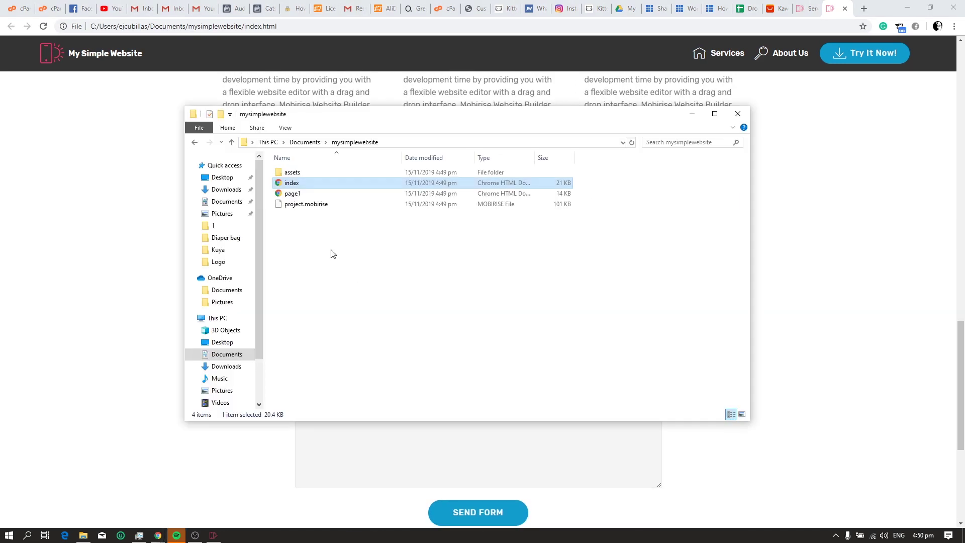